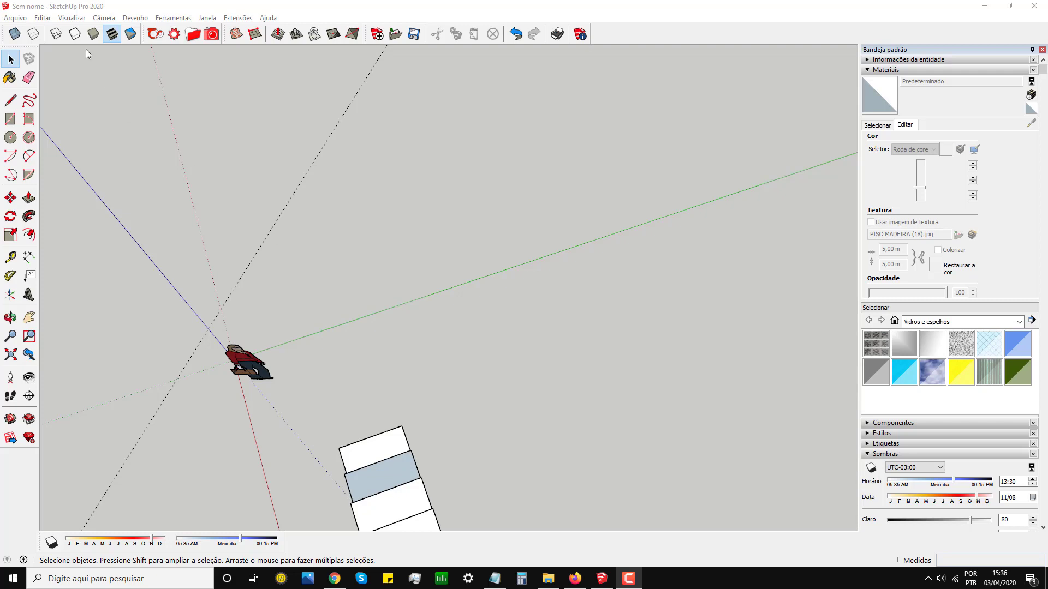
# - Switch to the Iso standard view and zoom in on the ground beside the stairs
pyautogui.click(72, 20)
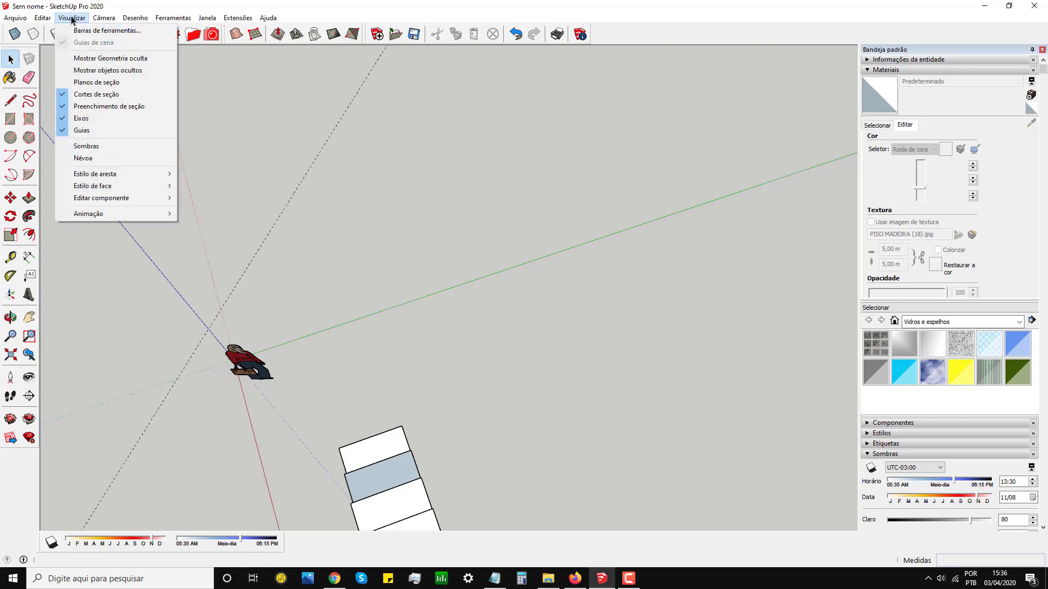
pyautogui.moveTo(132, 54)
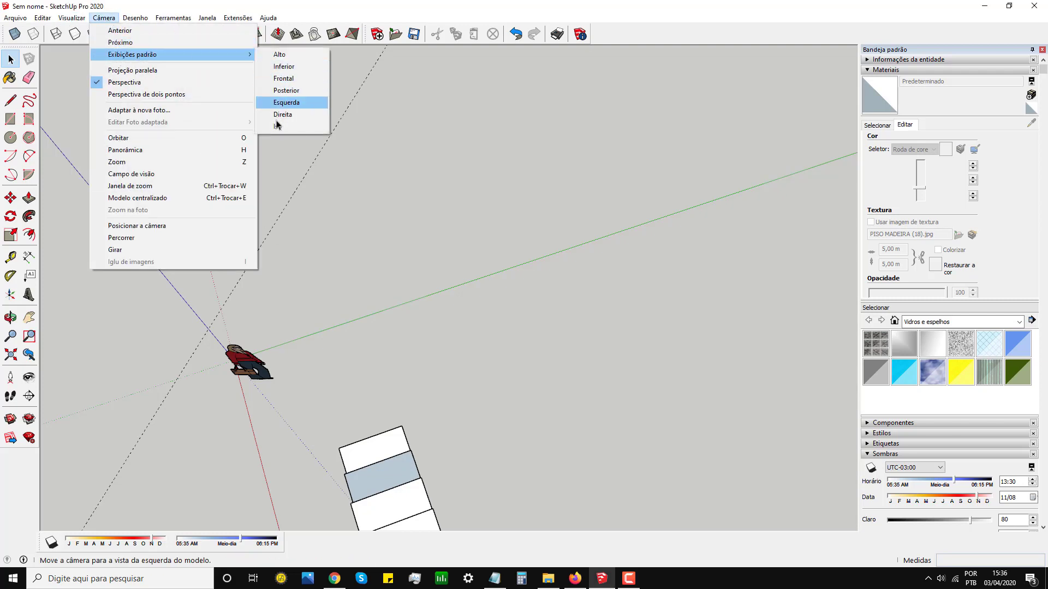
pyautogui.click(279, 126)
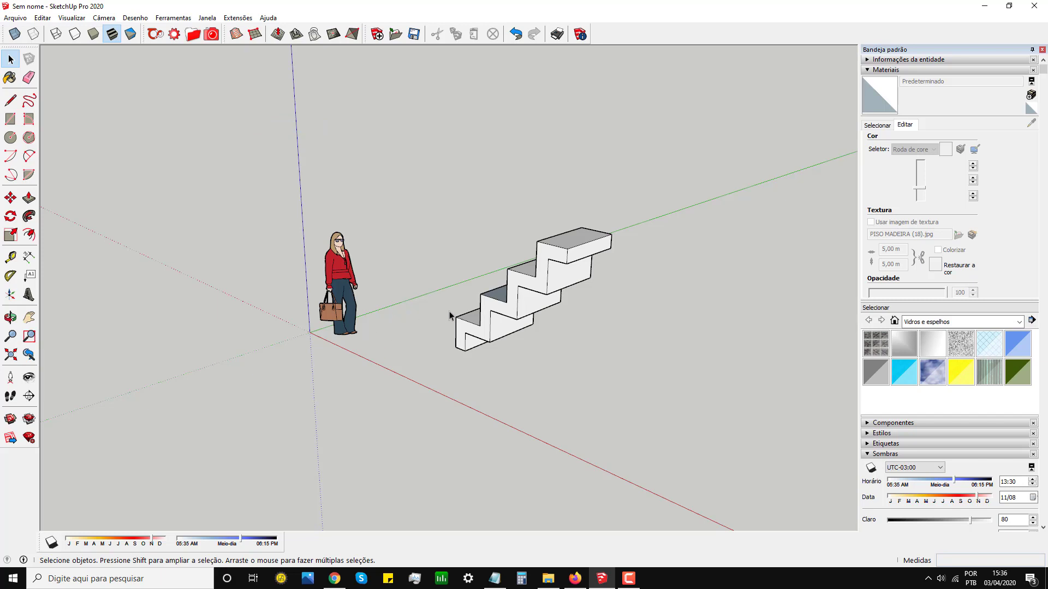
pyautogui.scroll(2, 447, 311)
pyautogui.scroll(2, 436, 319)
pyautogui.scroll(1, 387, 327)
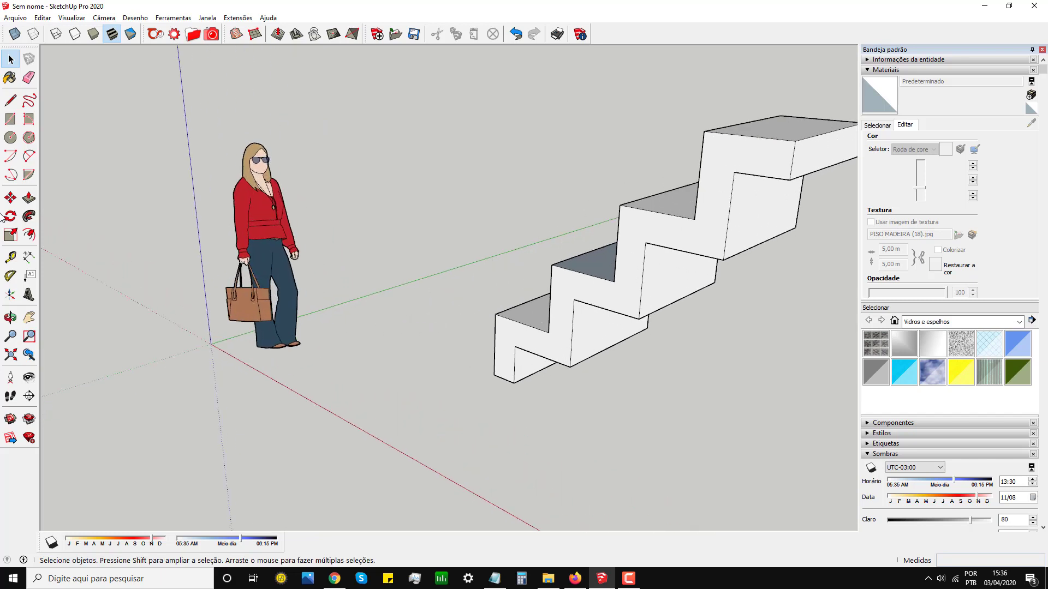
# - Draw a square face on the ground between the figure and the staircase
pyautogui.click(10, 120)
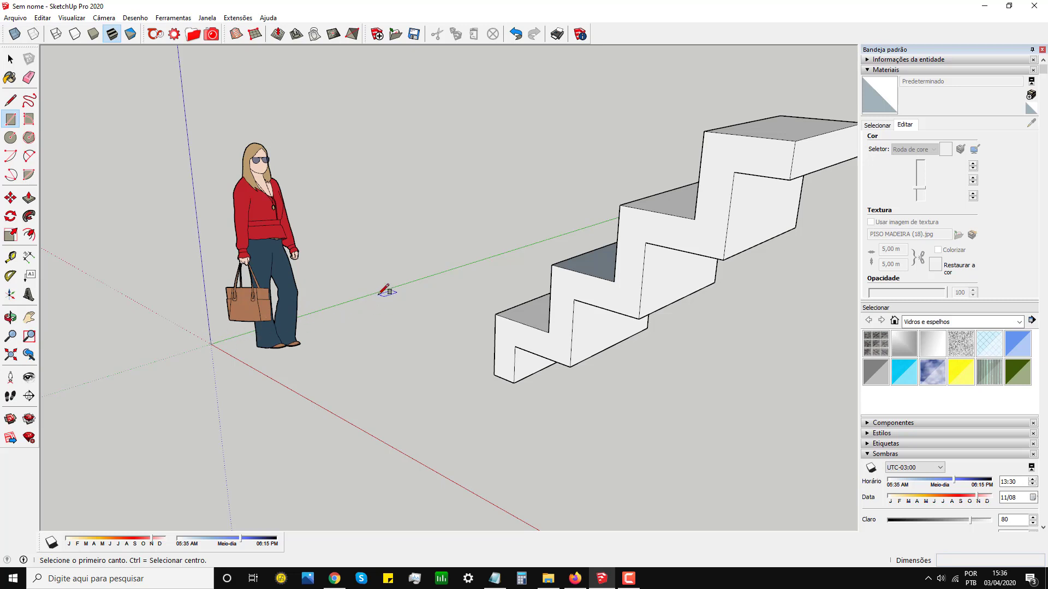
pyautogui.click(344, 302)
pyautogui.write('1;1')
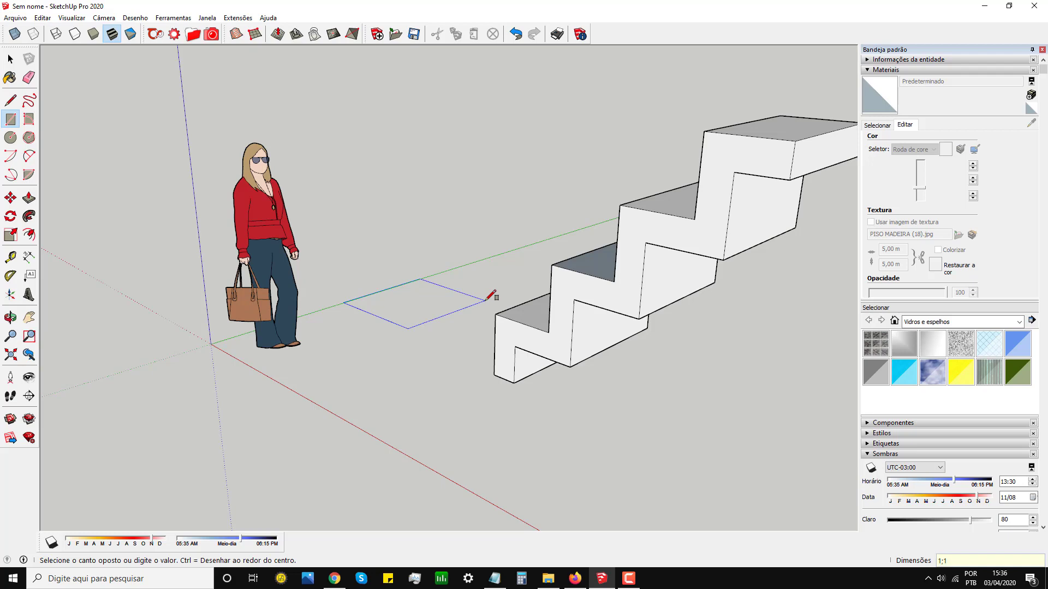
pyautogui.click(488, 302)
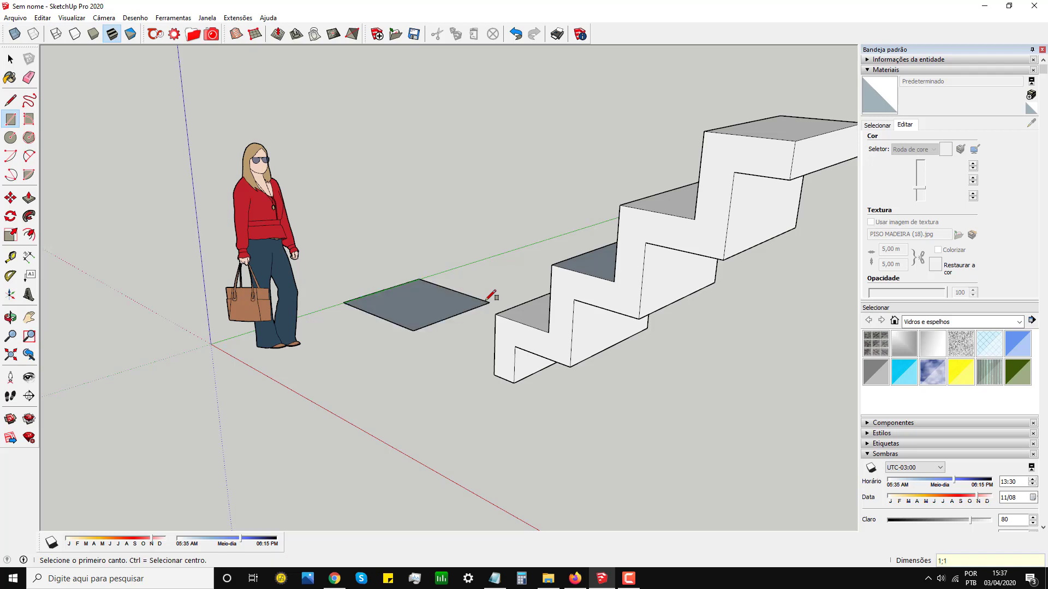
# - Orbit, then view the model from the Top standard view in parallel projection
pyautogui.click(10, 317)
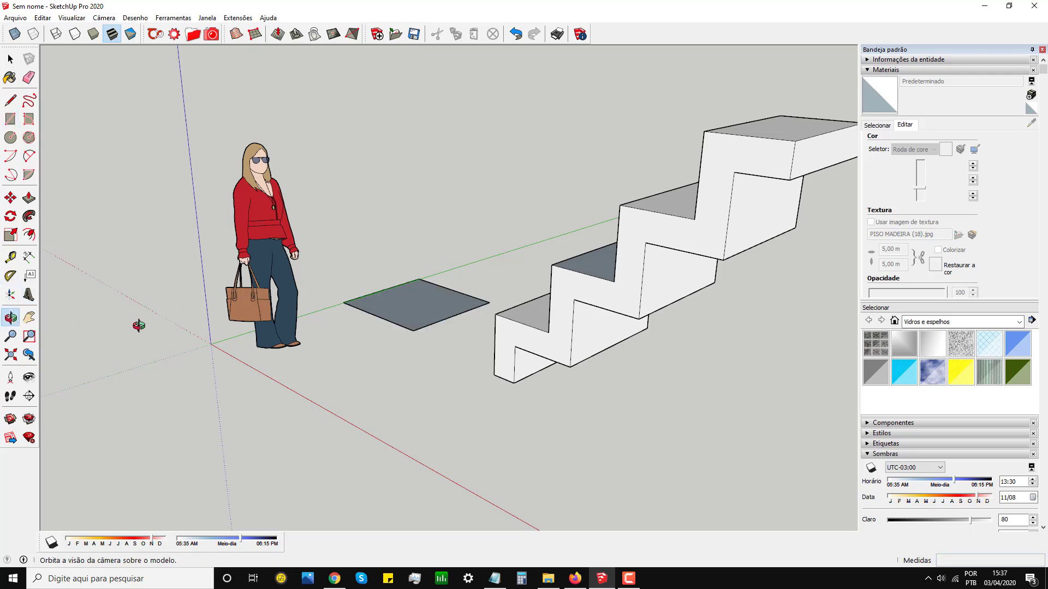
pyautogui.moveTo(140, 322)
pyautogui.mouseDown()
pyautogui.moveTo(344, 304)
pyautogui.moveTo(397, 356)
pyautogui.mouseUp()
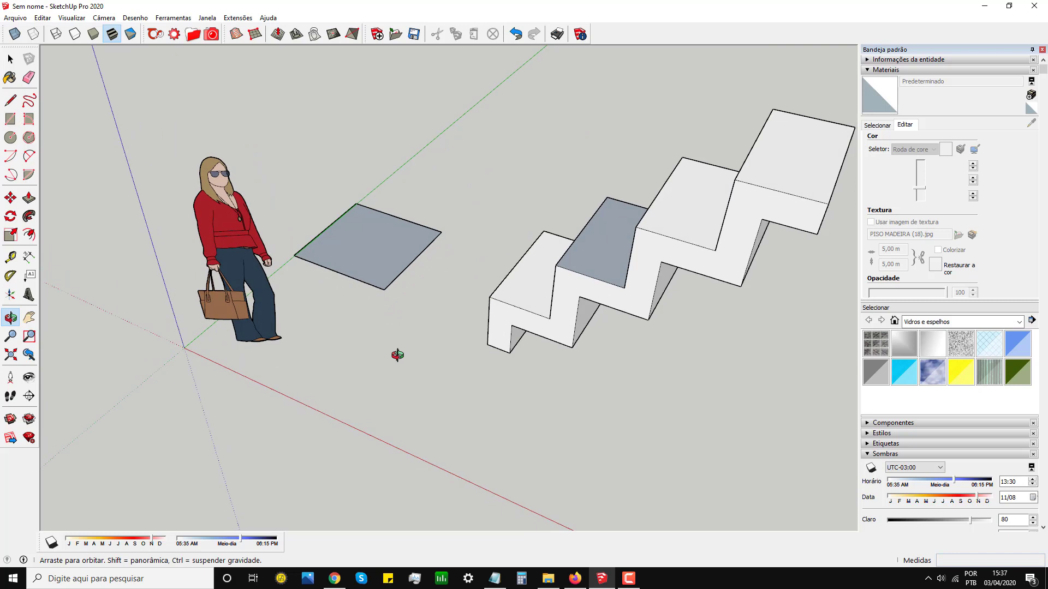
pyautogui.click(104, 17)
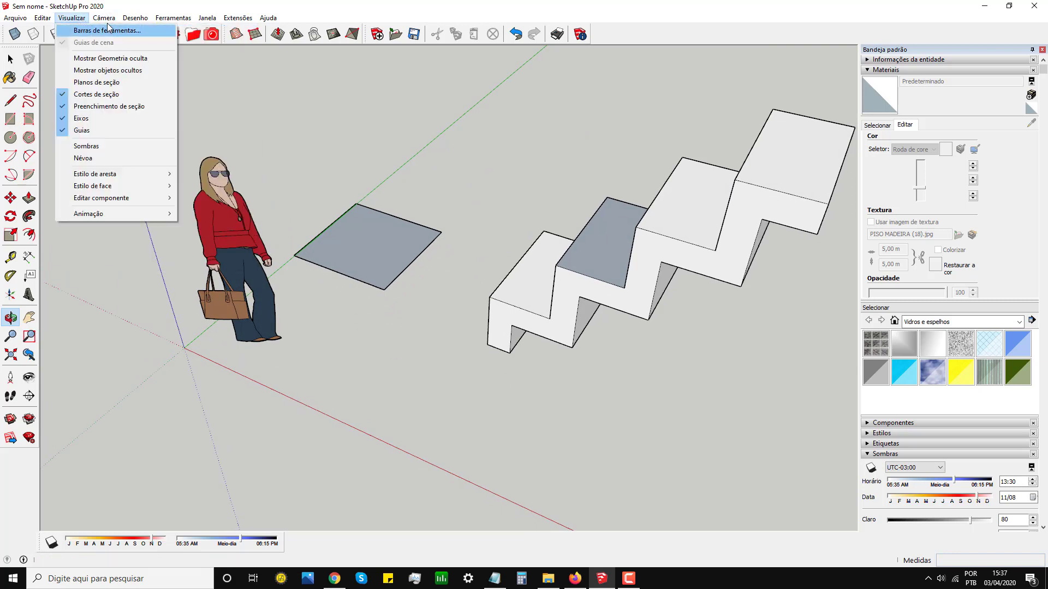
pyautogui.moveTo(133, 54)
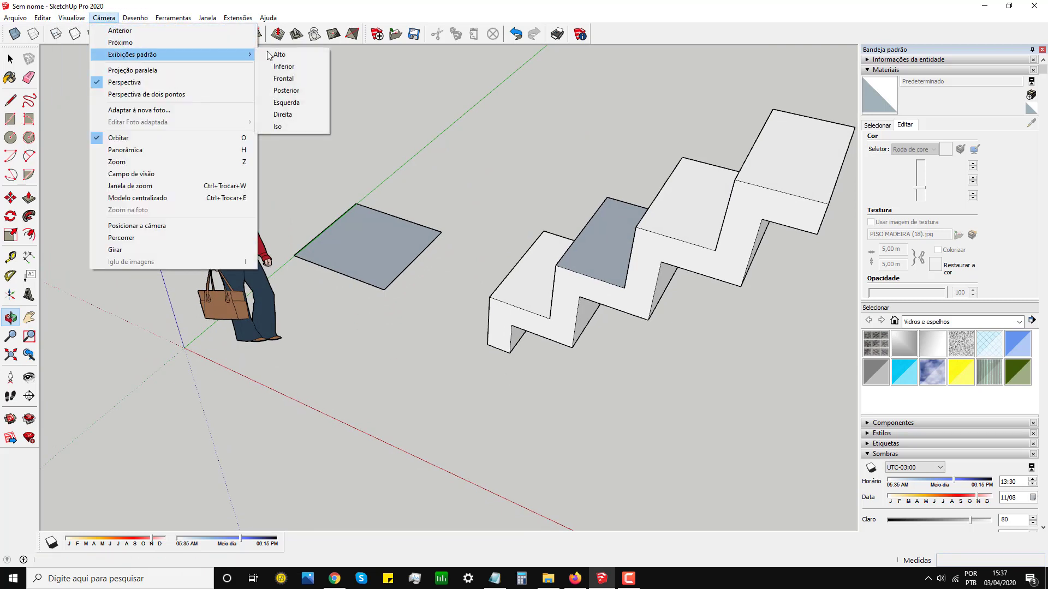
pyautogui.click(275, 55)
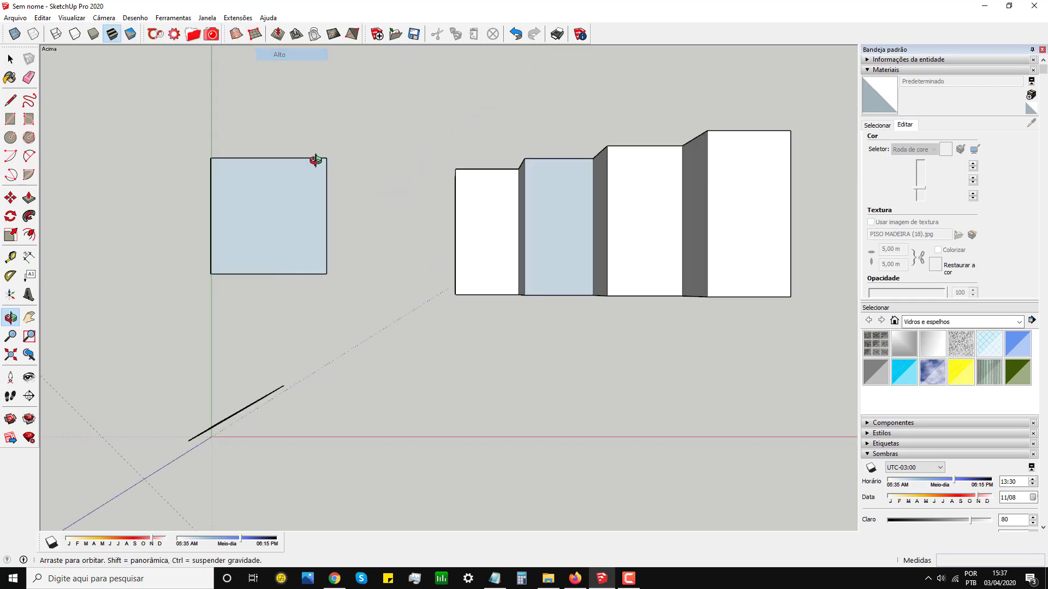
pyautogui.click(104, 17)
pyautogui.click(137, 70)
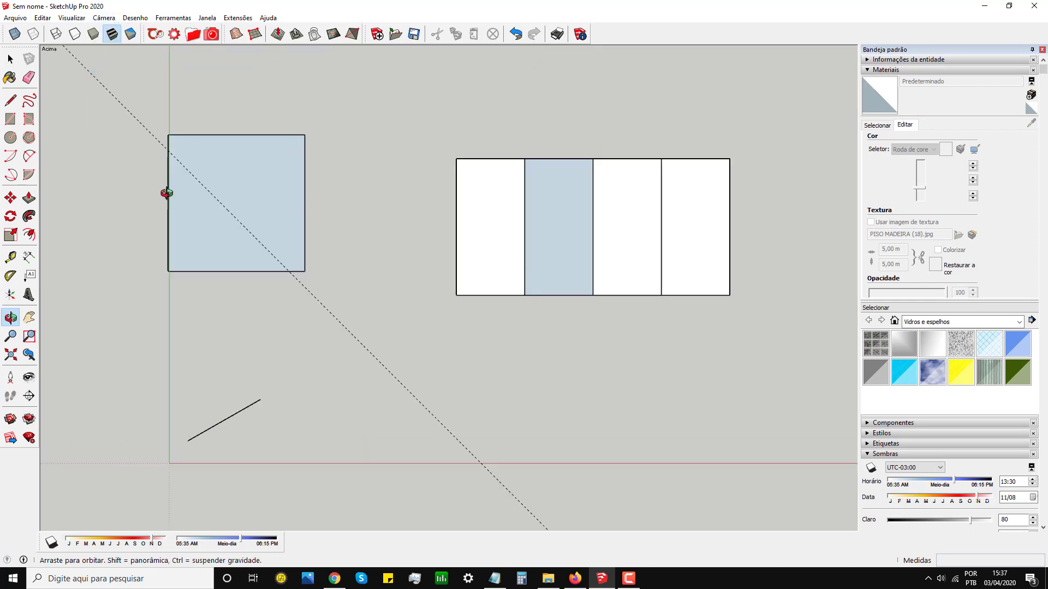
pyautogui.scroll(-3, 366, 341)
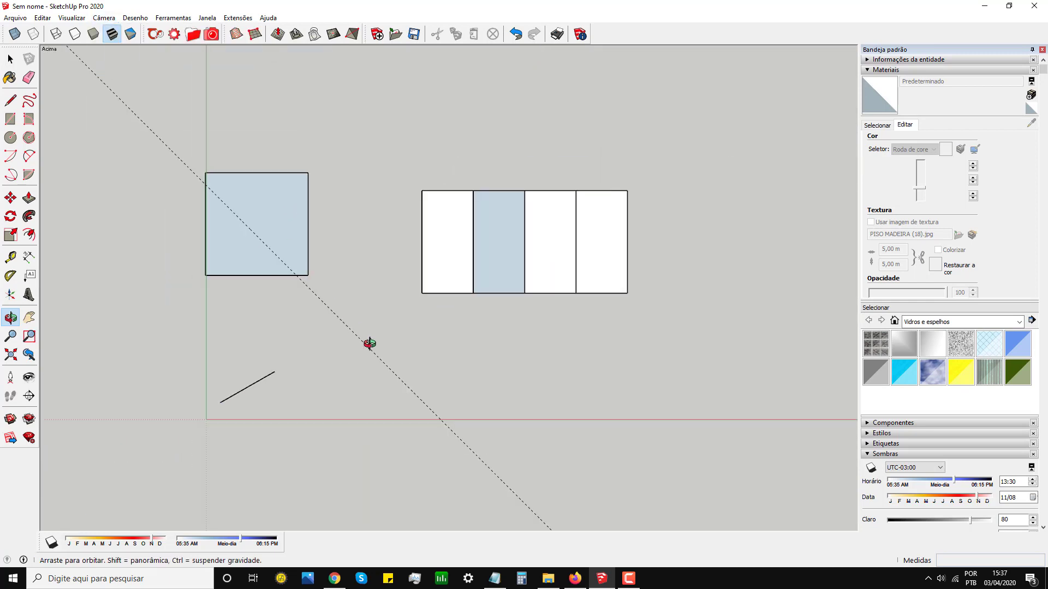
# - Erase the stray dashed diagonal guide and zoom back in
pyautogui.click(29, 77)
pyautogui.click(130, 114)
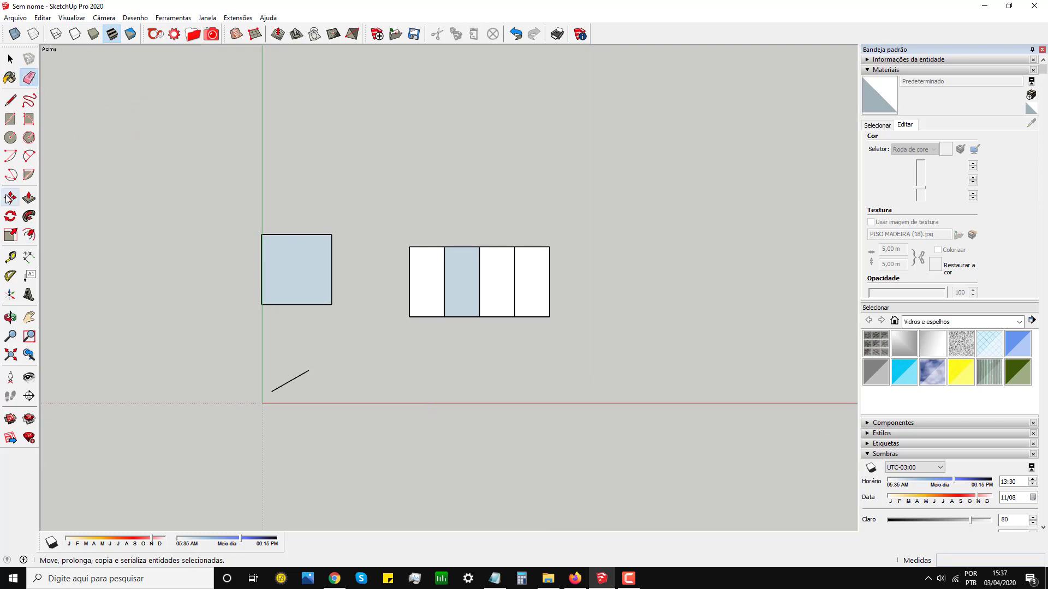
pyautogui.click(10, 100)
pyautogui.scroll(2, 280, 285)
# - Draw both corner-to-corner diagonals across the square
pyautogui.scroll(2, 292, 283)
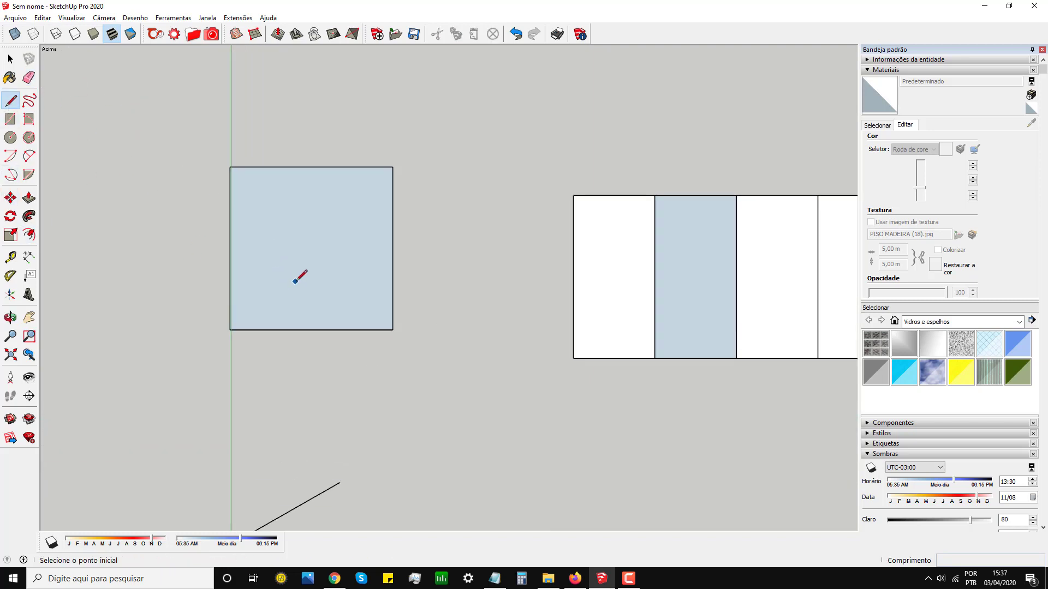
pyautogui.click(392, 330)
pyautogui.click(231, 168)
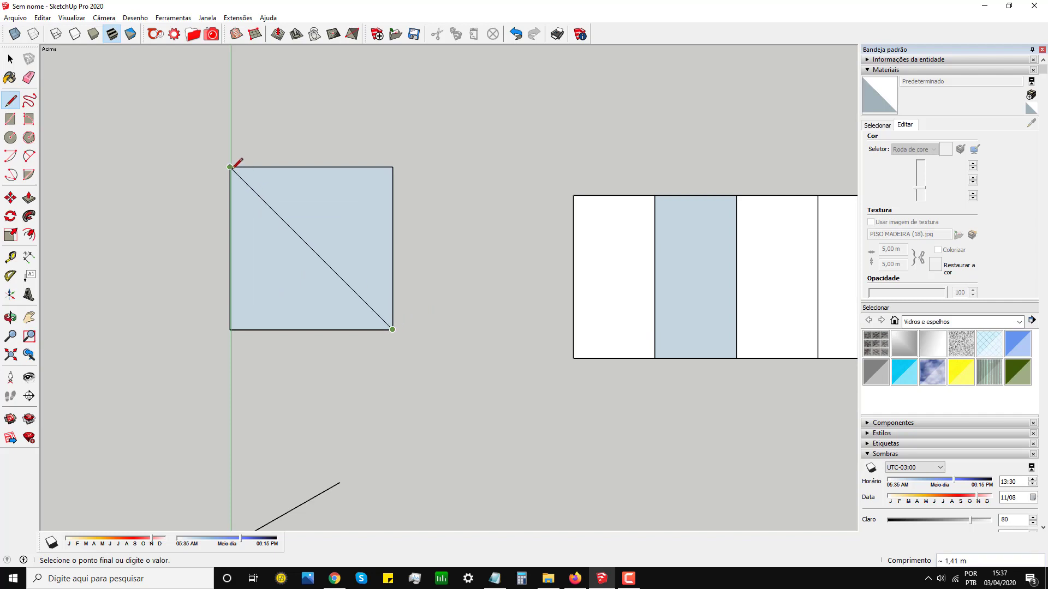
pyautogui.click(392, 167)
pyautogui.click(230, 329)
# - Add dashed guides offset 0,1 m on either side of the first diagonal
pyautogui.click(11, 256)
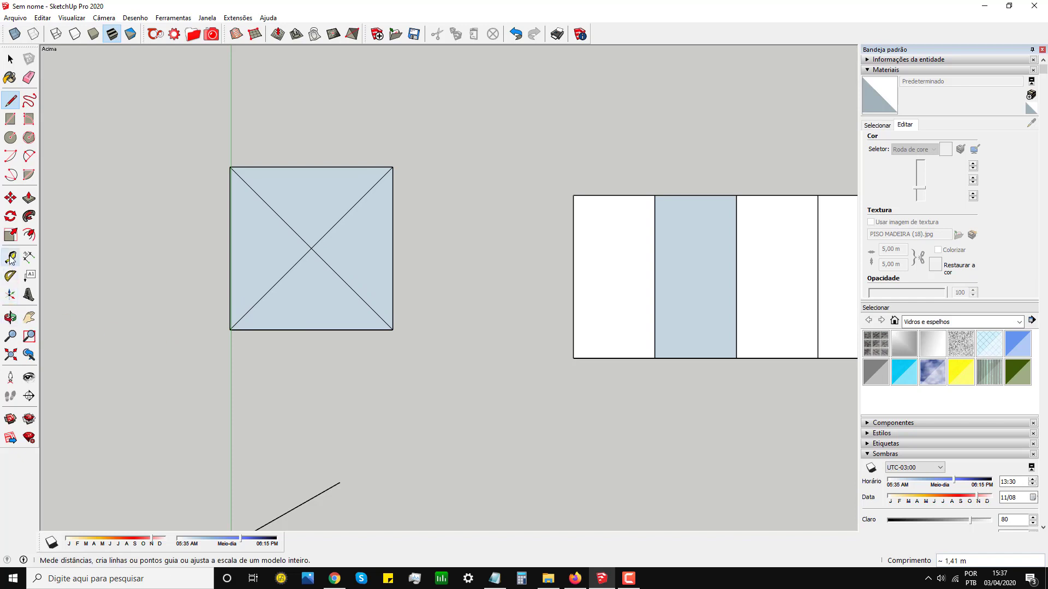
pyautogui.click(284, 274)
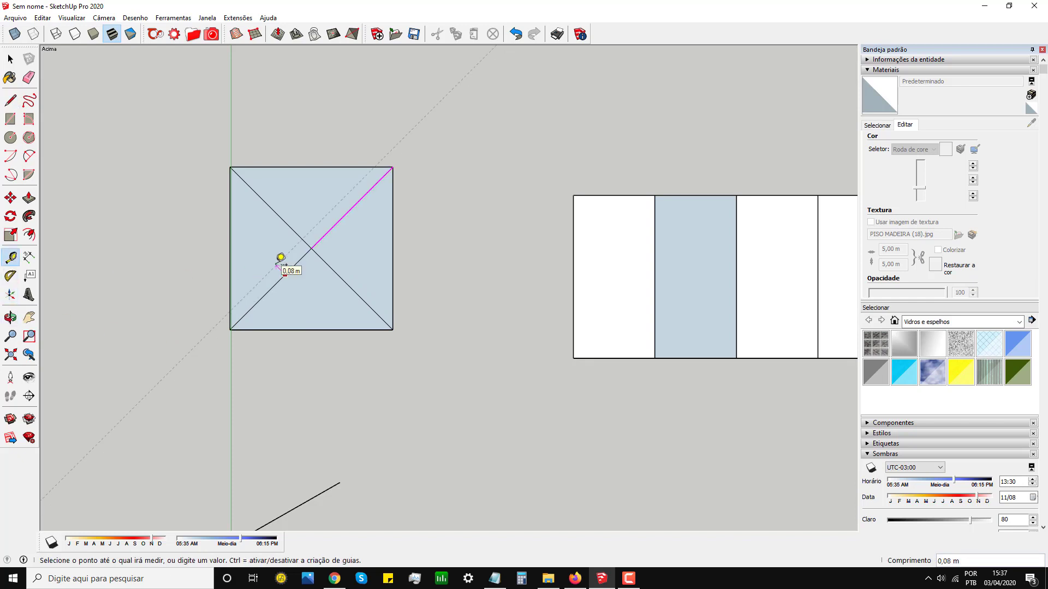
pyautogui.press('Return')
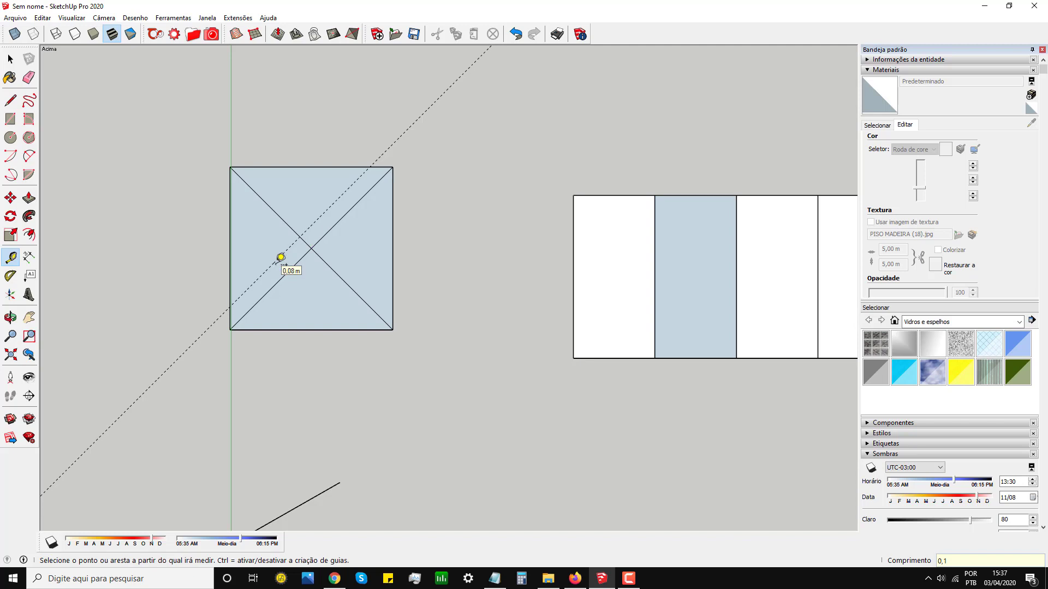
pyautogui.click(288, 272)
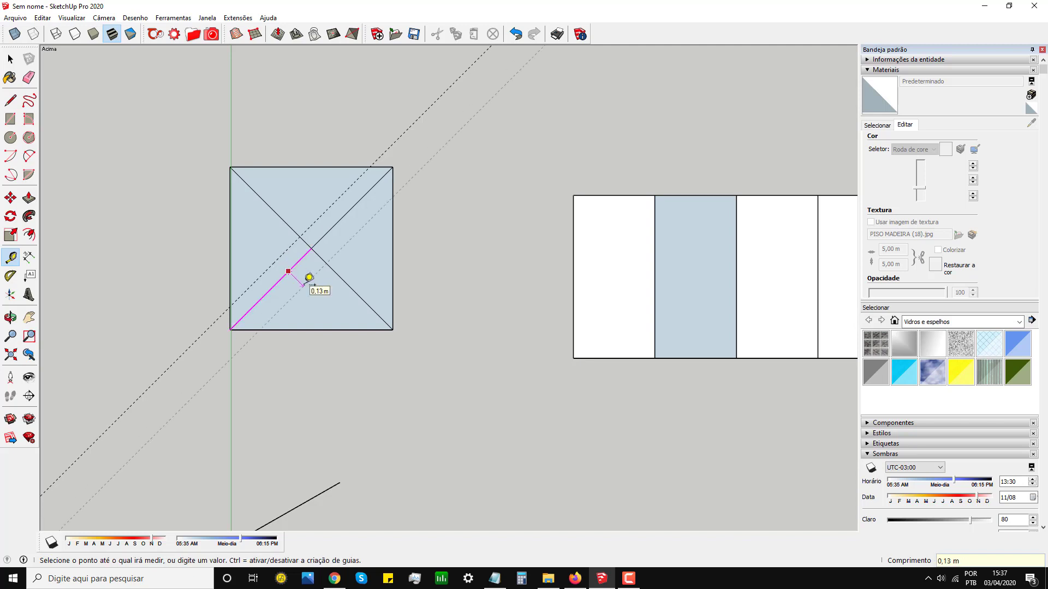
pyautogui.click(308, 277)
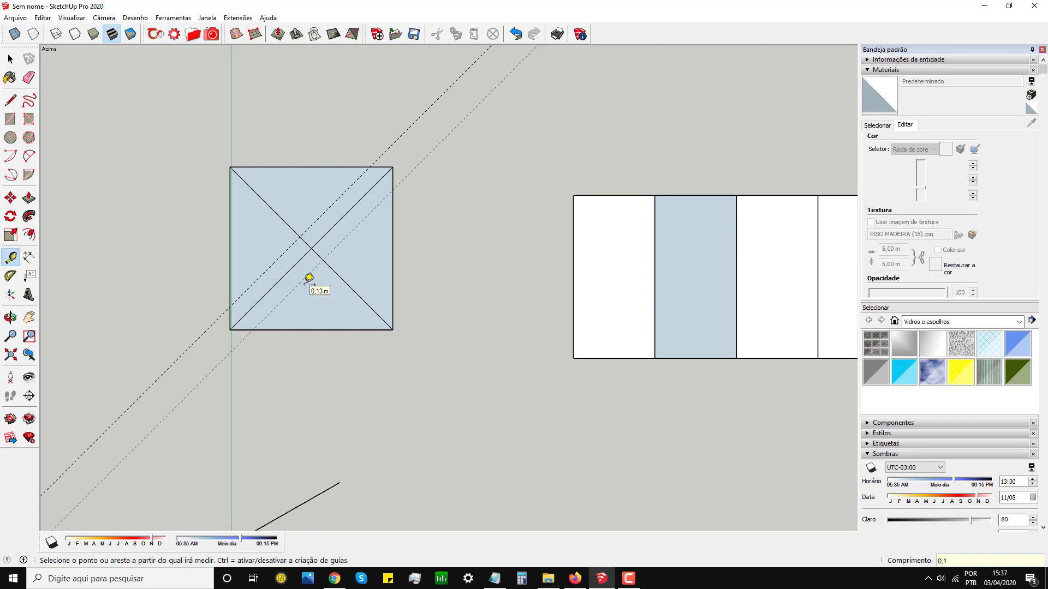
# - Add 0,1 m offset guides beside the upper-left diagonal, redoing one misplaced guide
pyautogui.click(282, 220)
pyautogui.write('0,')
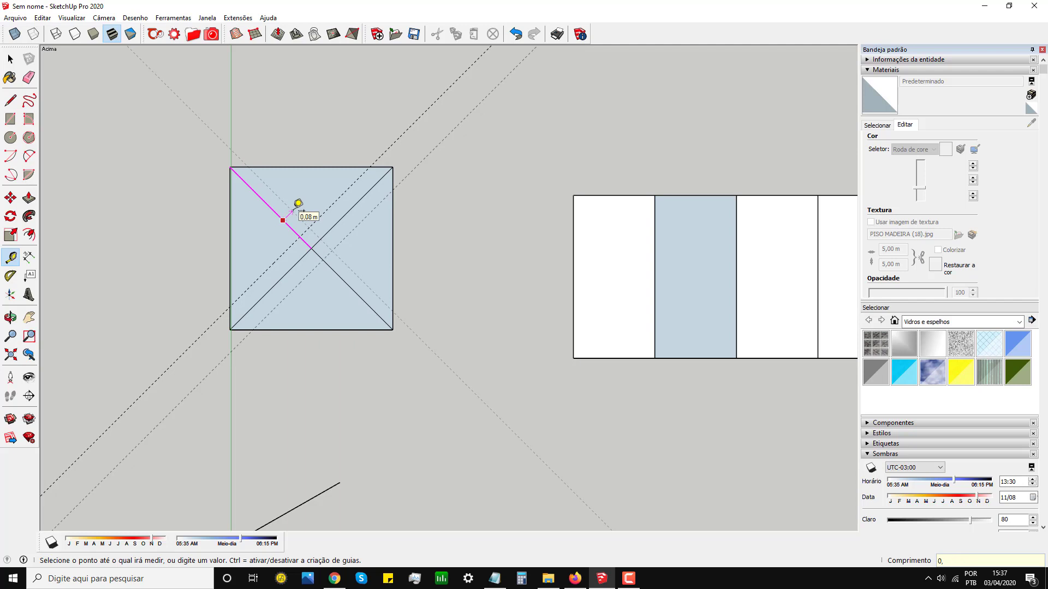
pyautogui.write('1')
pyautogui.press('Return')
pyautogui.click(283, 220)
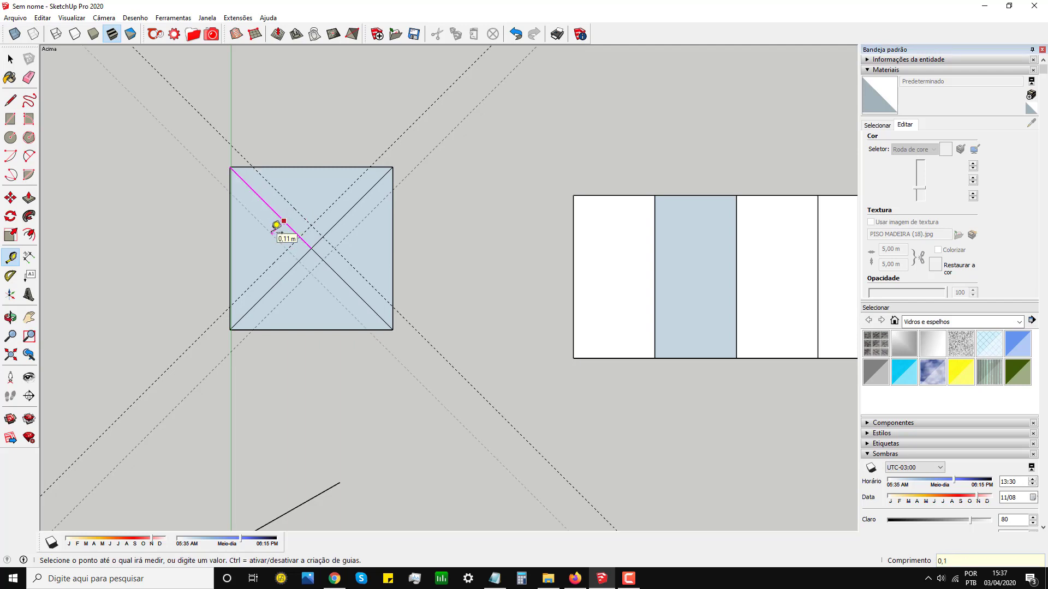
pyautogui.press('Escape')
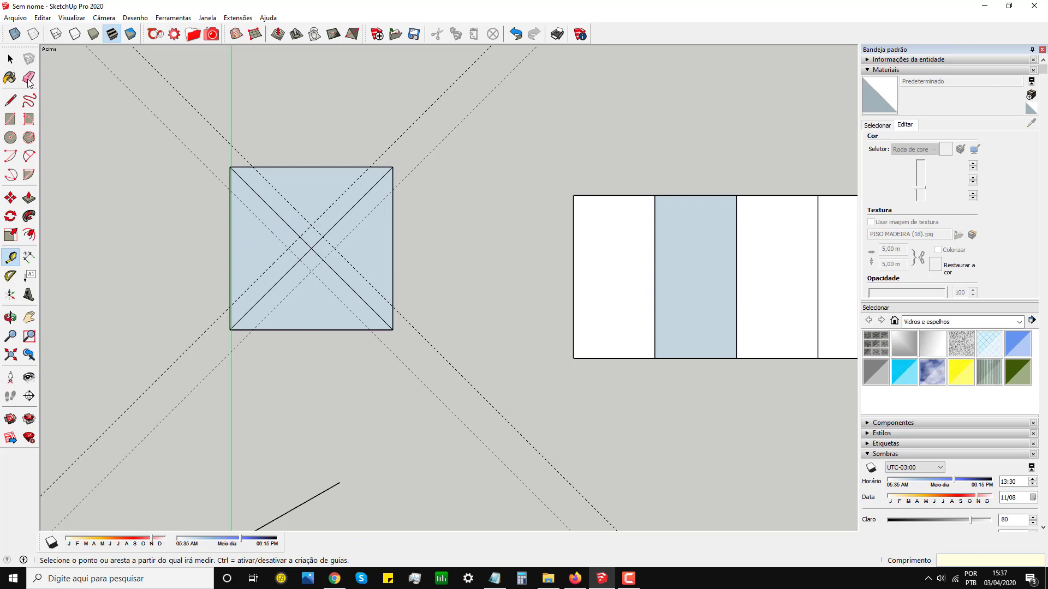
pyautogui.click(515, 33)
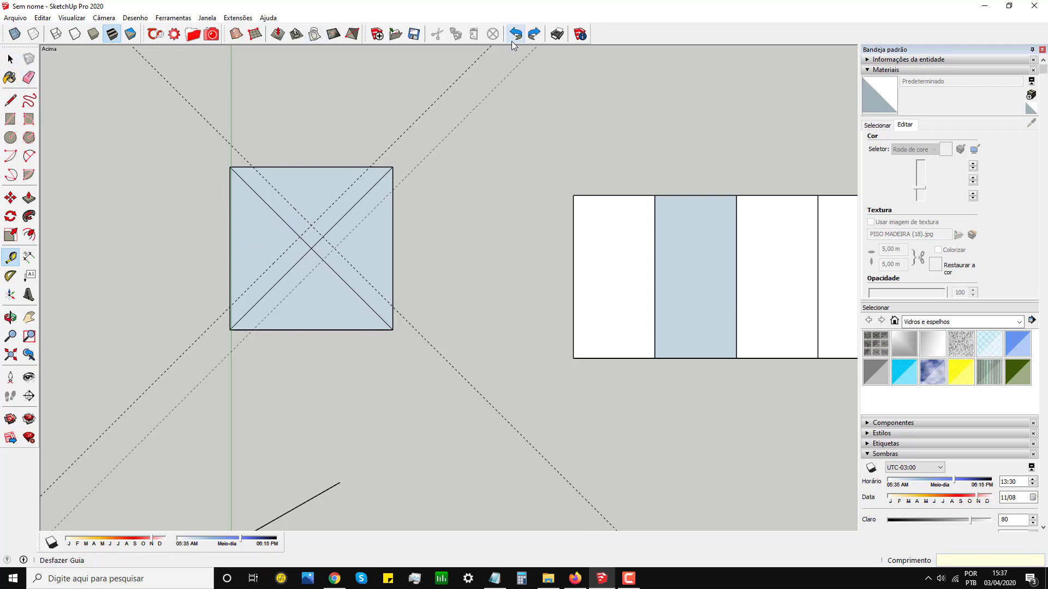
pyautogui.click(283, 223)
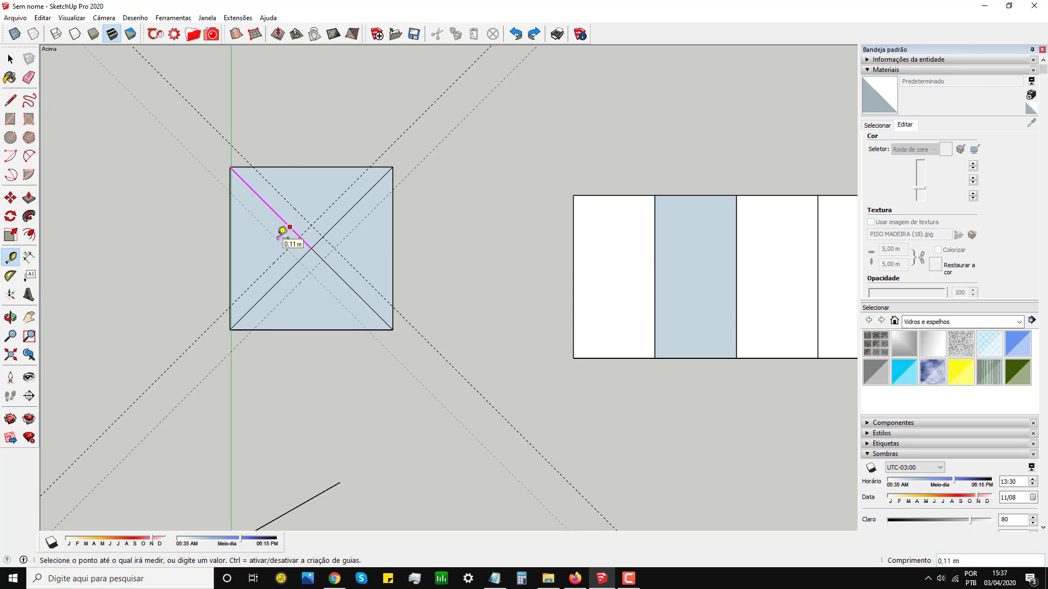
pyautogui.click(285, 235)
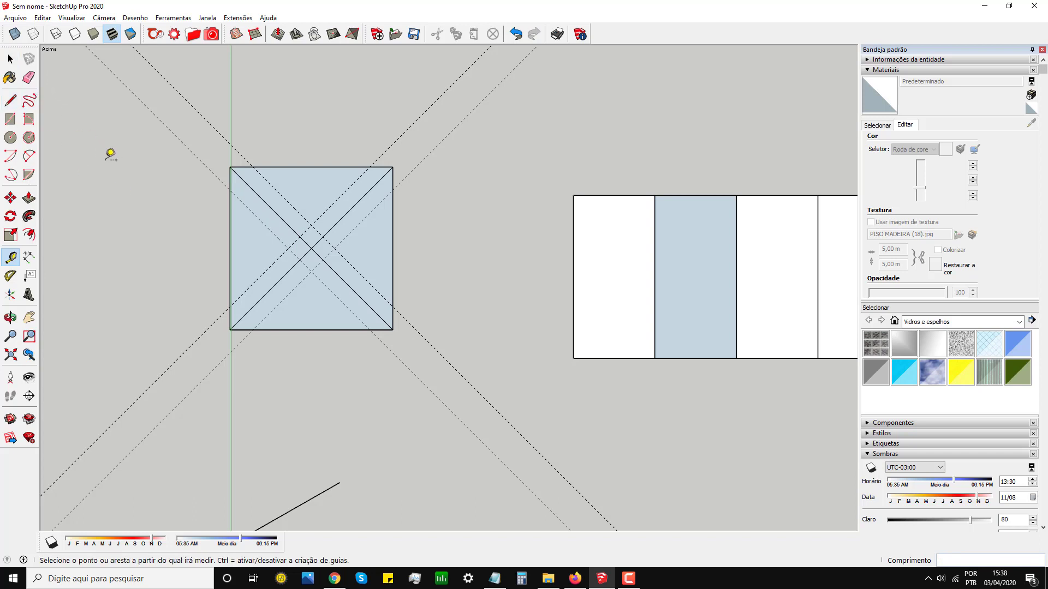
# - Erase both diagonal edges, discarding a first trial line from the bottom edge
pyautogui.press('e')
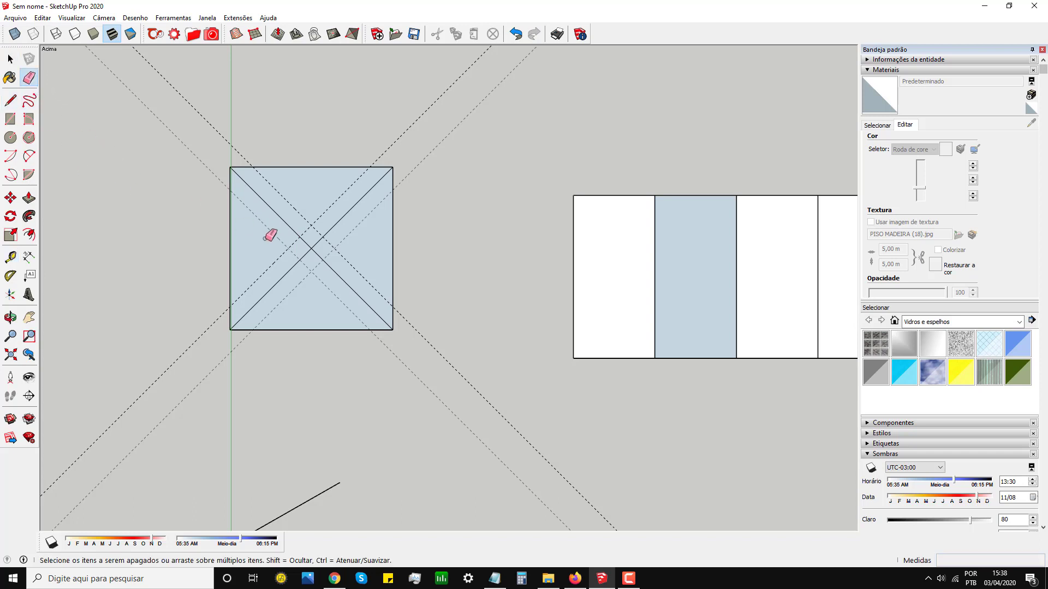
pyautogui.moveTo(311, 250); pyautogui.dragTo(309, 277)
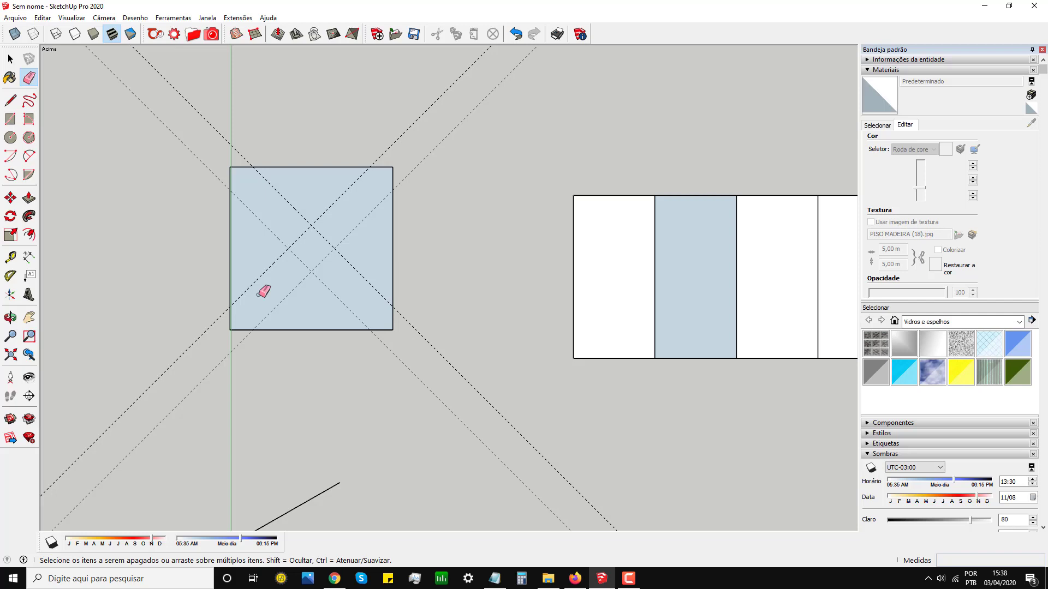
pyautogui.press('l')
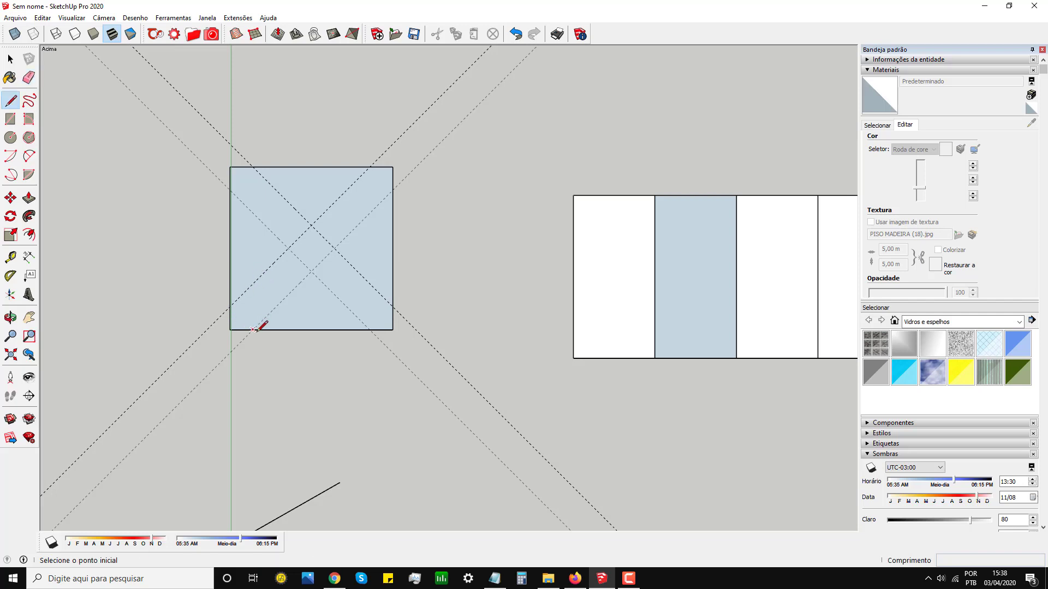
pyautogui.click(253, 329)
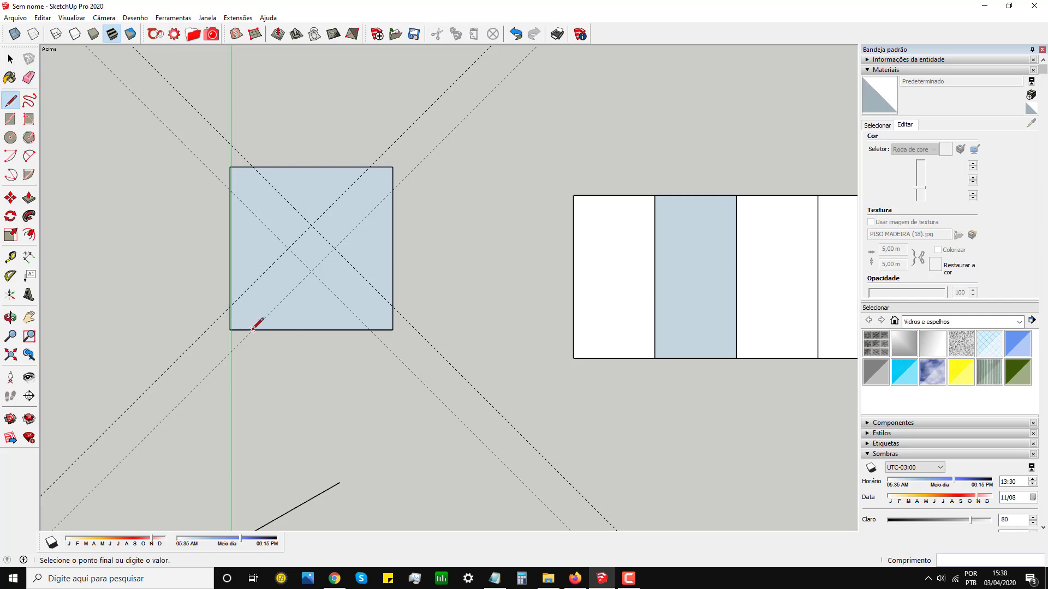
pyautogui.click(311, 271)
pyautogui.press('Escape')
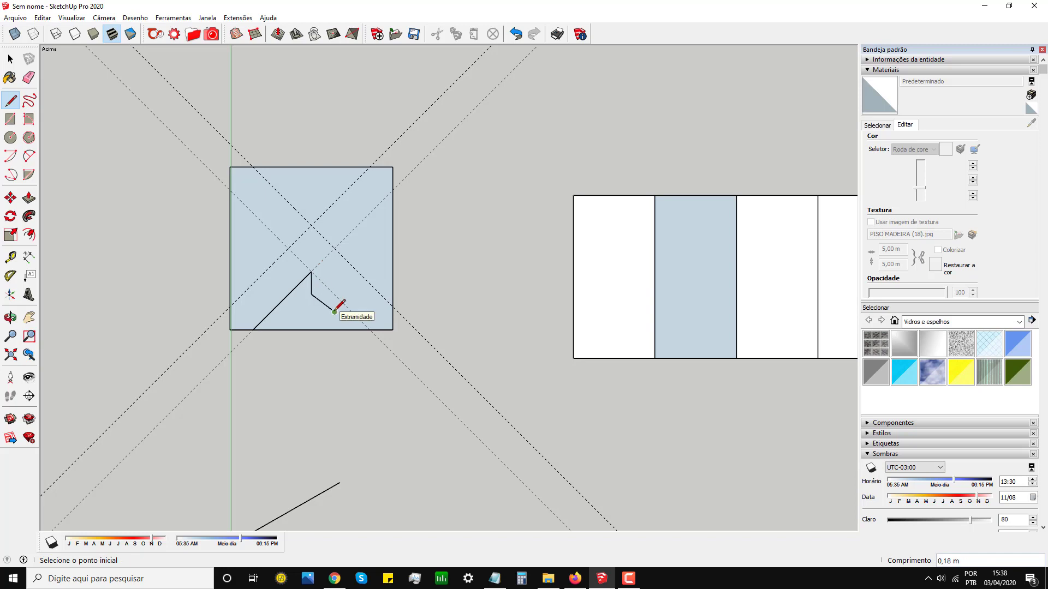
pyautogui.hotkey('ctrl', 'z')
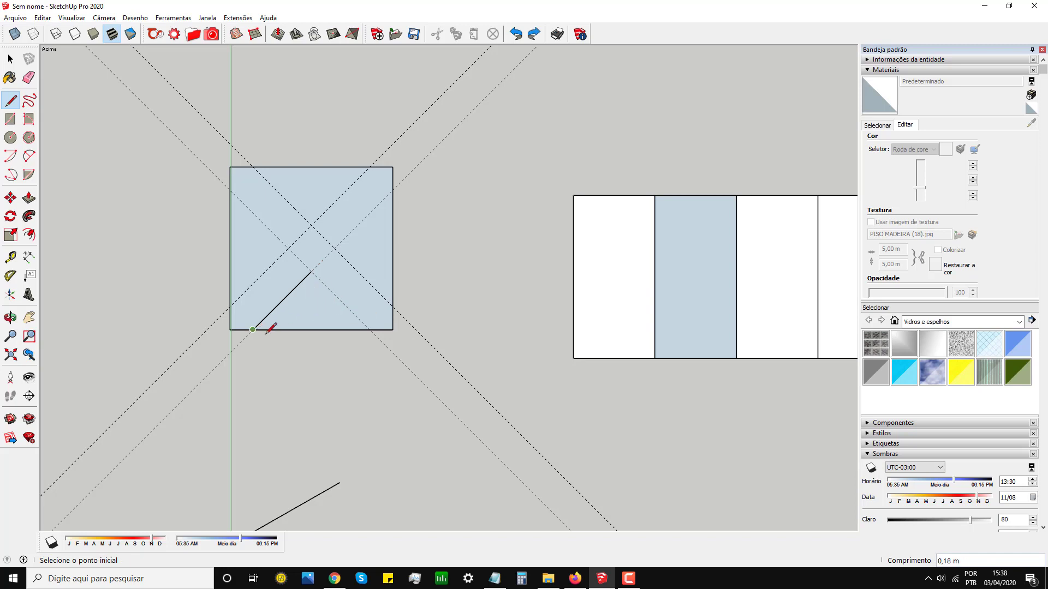
pyautogui.hotkey('ctrl', 'z')
# - Close the bottom triangle with lines to the guide intersection and back, then select it
pyautogui.click(253, 329)
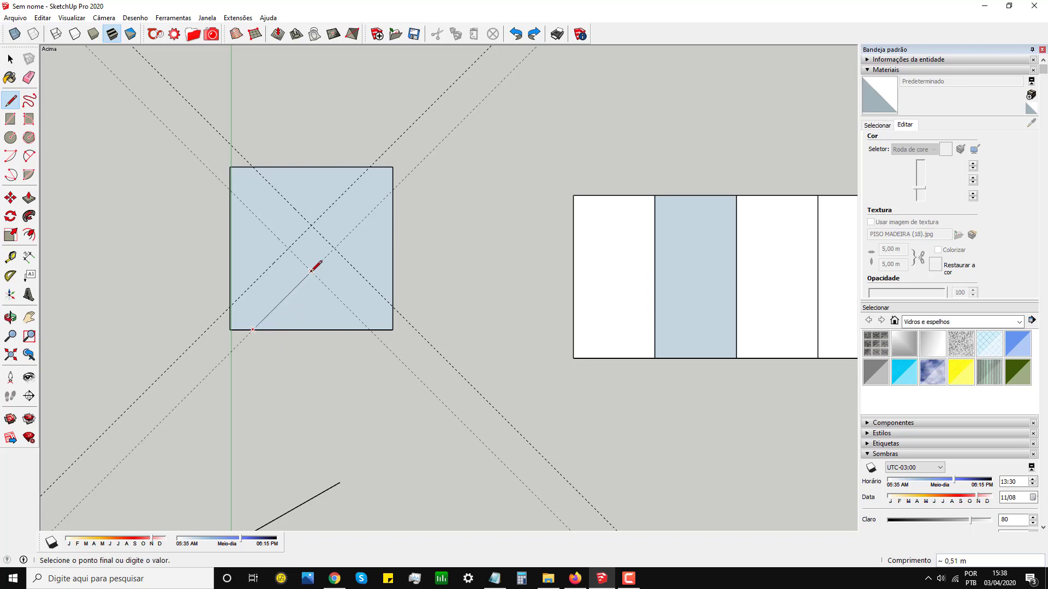
pyautogui.click(311, 271)
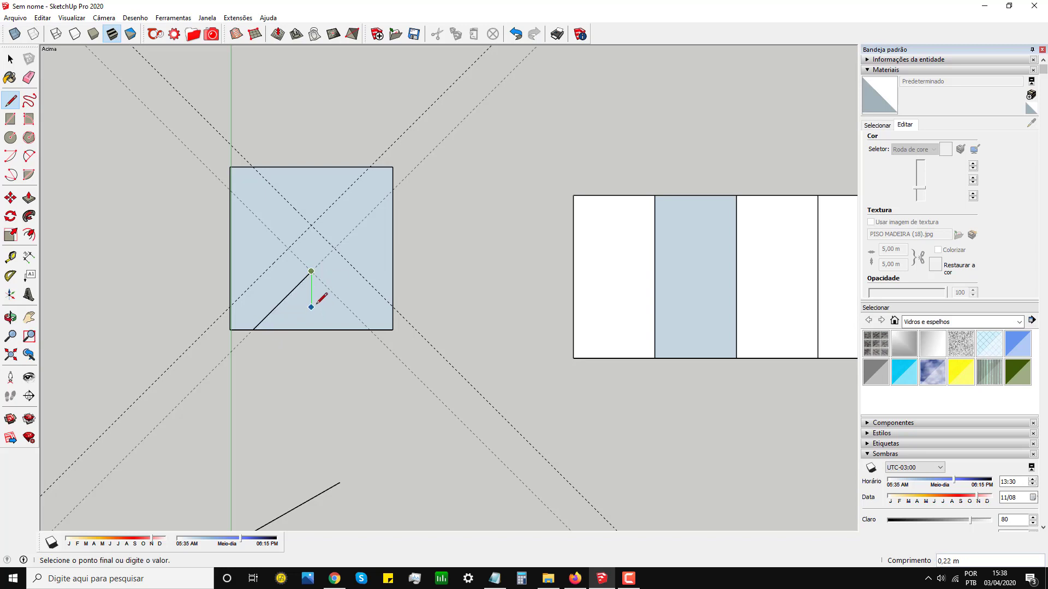
pyautogui.click(369, 329)
pyautogui.press('space')
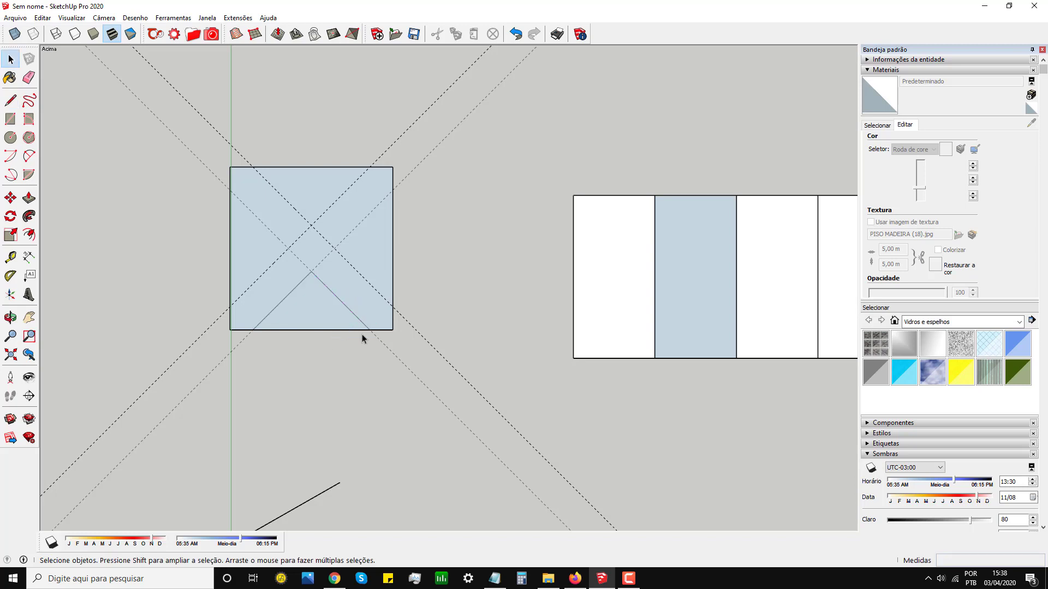
pyautogui.click(330, 315)
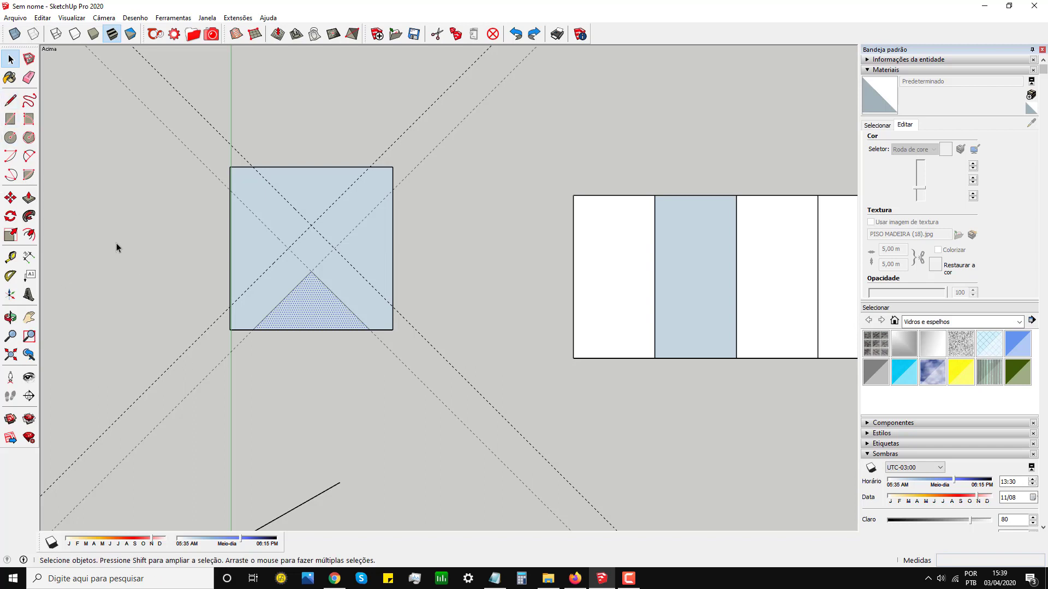
# - Close the left triangle with lines from the left edge to the guide intersection
pyautogui.press('l')
pyautogui.click(230, 307)
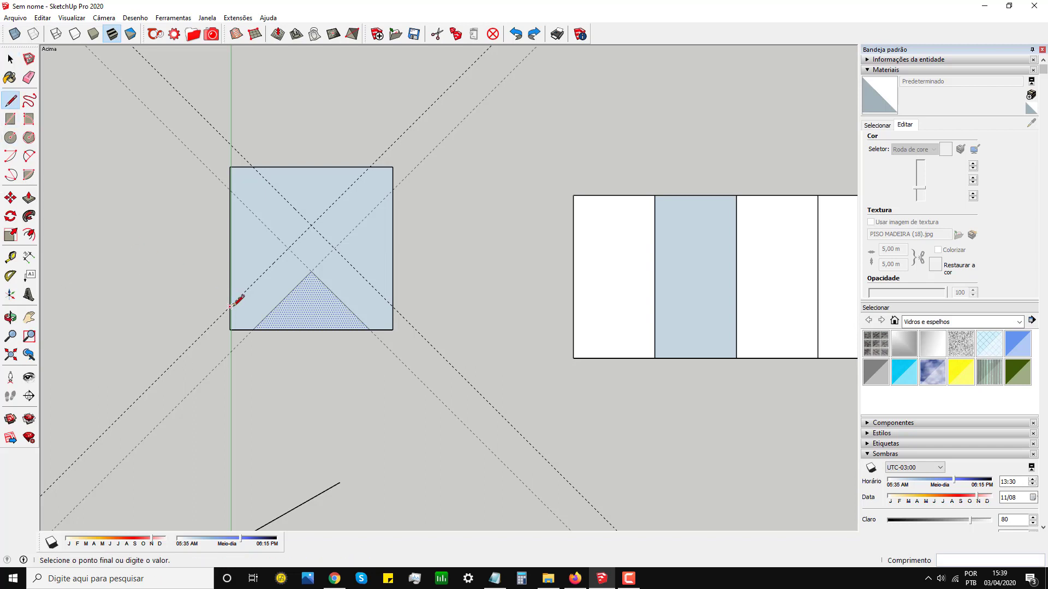
pyautogui.click(289, 248)
pyautogui.click(230, 190)
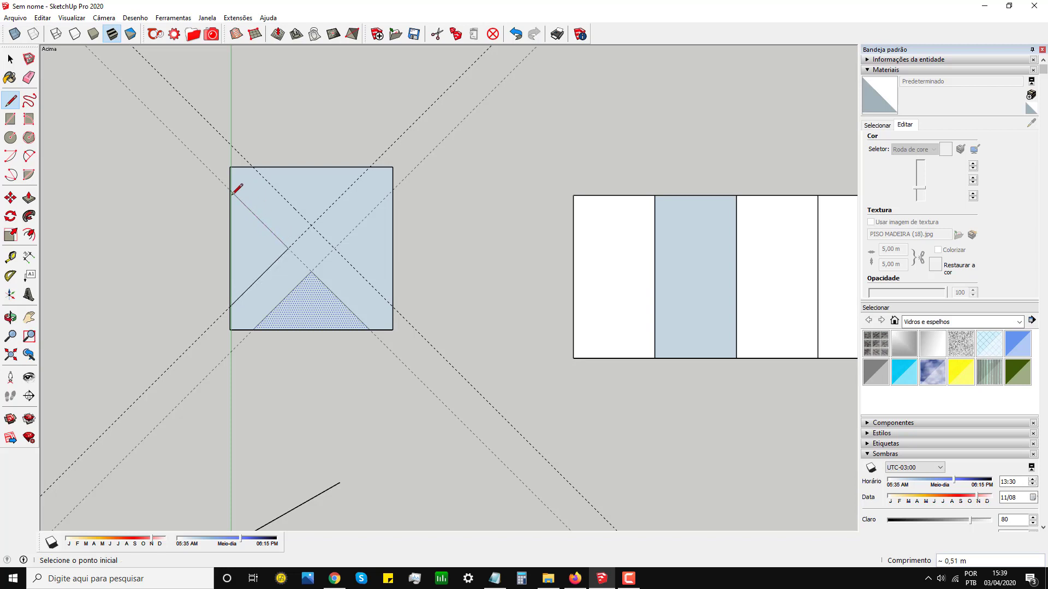
pyautogui.click(229, 307)
pyautogui.press('space')
pyautogui.click(253, 262)
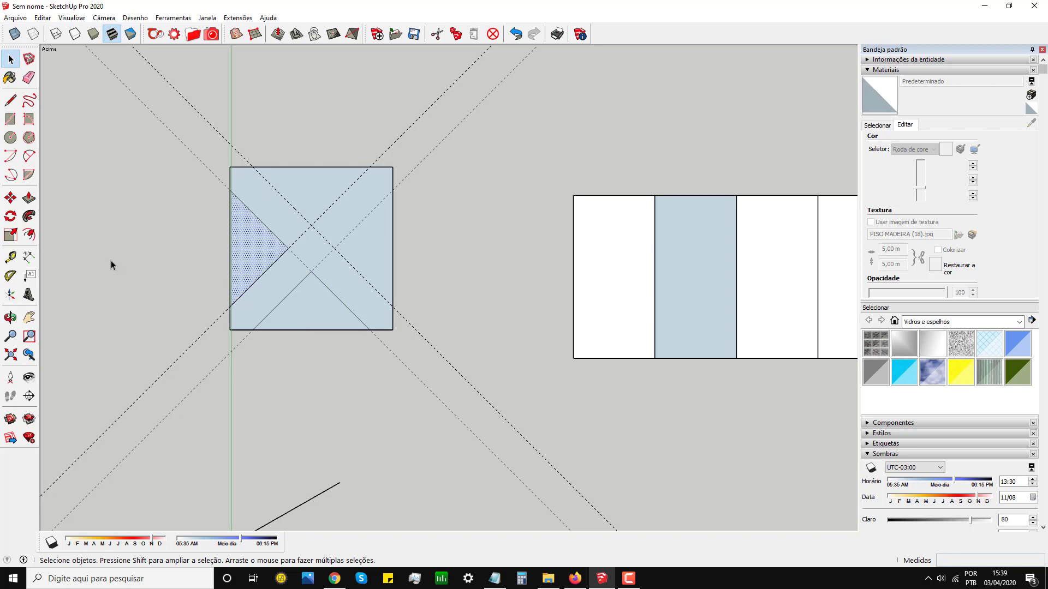
# - Close the right triangle with lines from the right edge to the guide intersection
pyautogui.press('l')
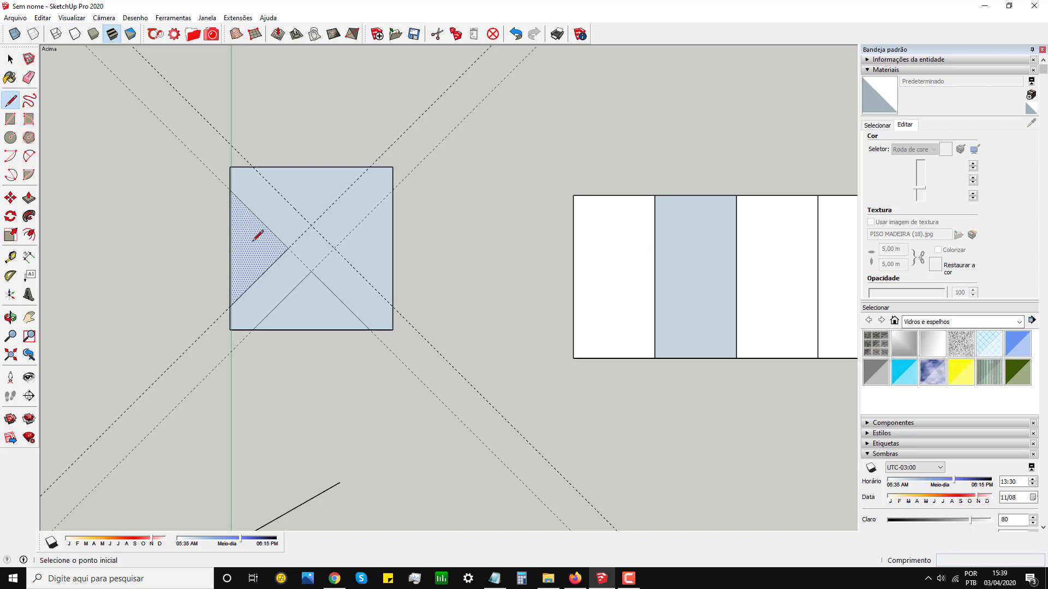
pyautogui.click(392, 306)
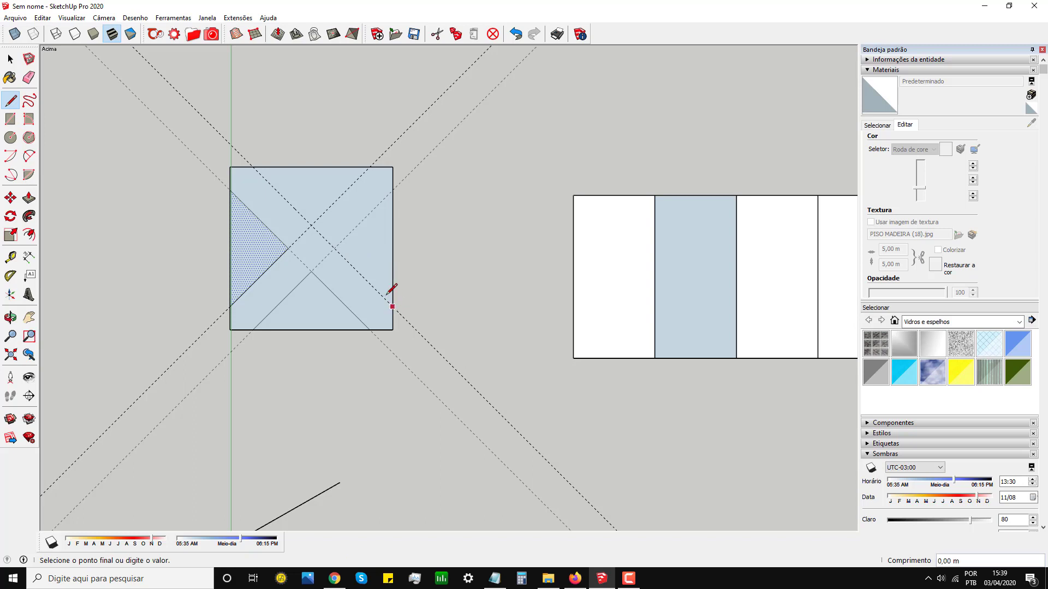
pyautogui.click(334, 248)
pyautogui.click(392, 189)
pyautogui.press('space')
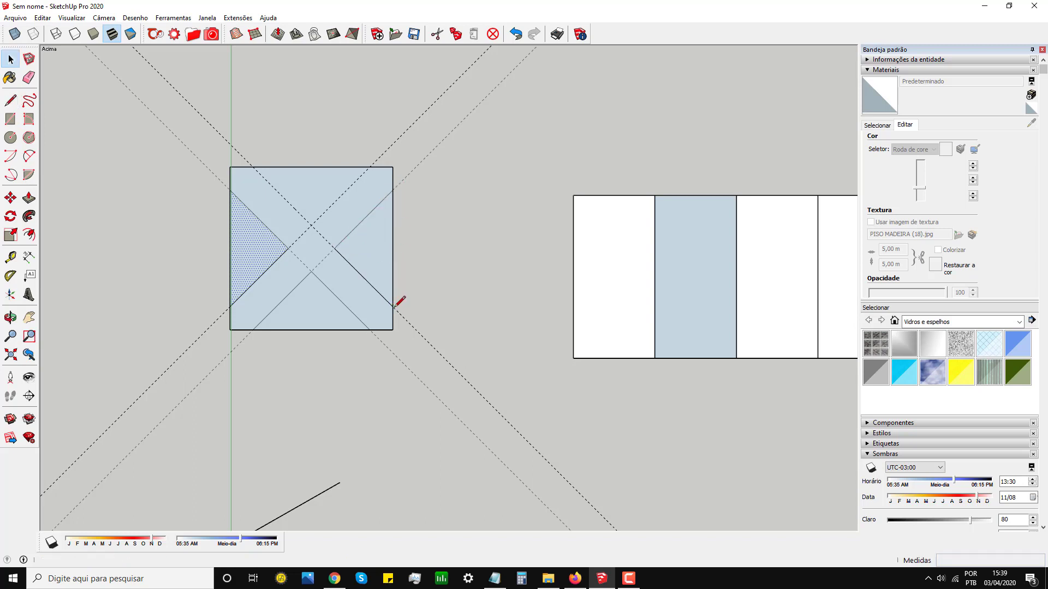
# - Select the right triangle face to confirm it and zoom in on the corner
pyautogui.click(380, 263)
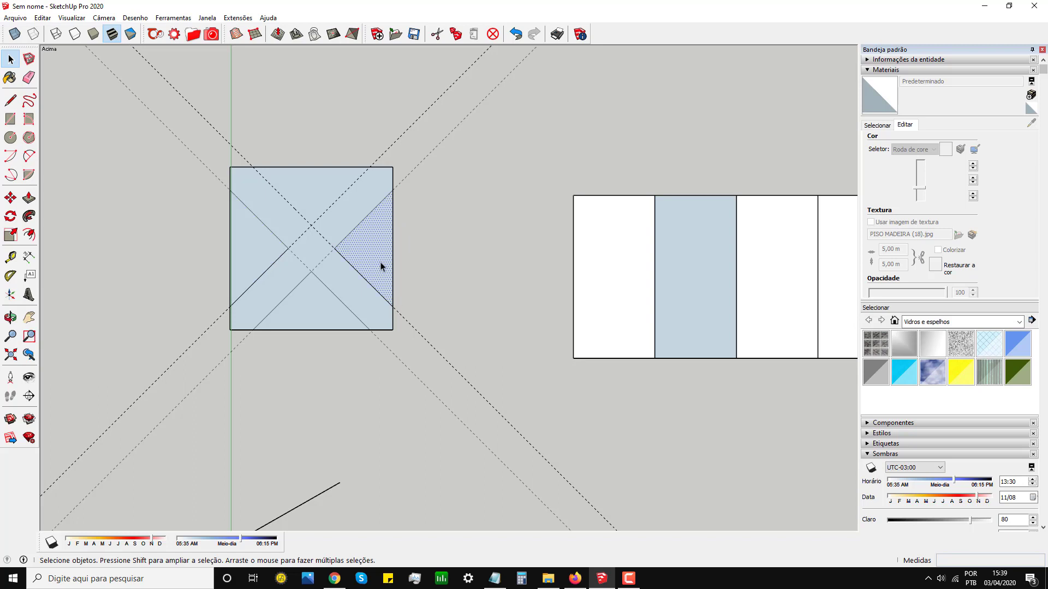
pyautogui.scroll(3, 448, 141)
pyautogui.hotkey('ctrl', 'z')
pyautogui.press('m')
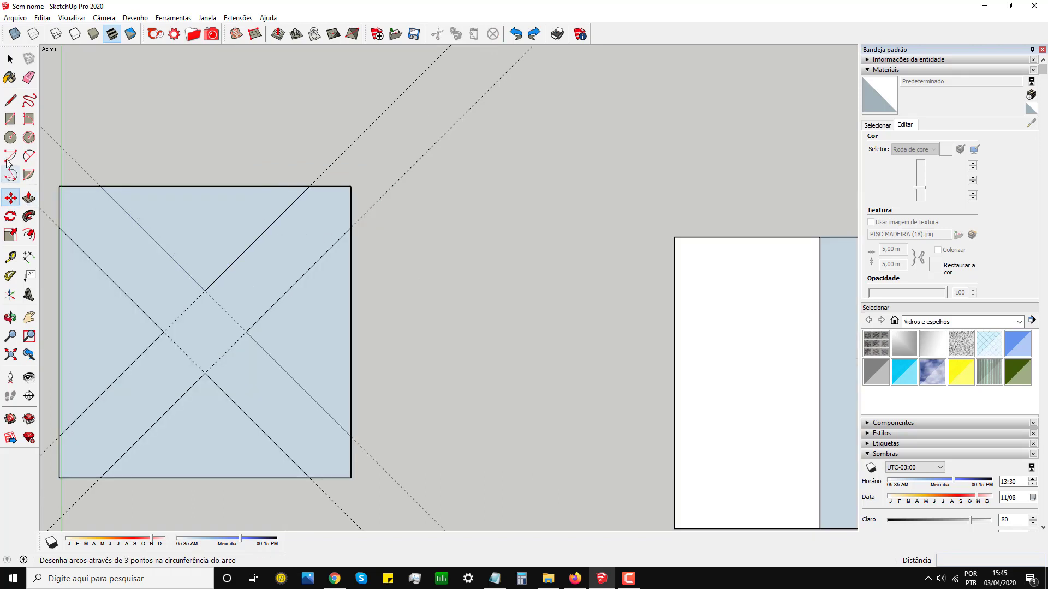
# - Draw a 0.10 m radius circle on the top-right corner and select its outer part
pyautogui.click(11, 138)
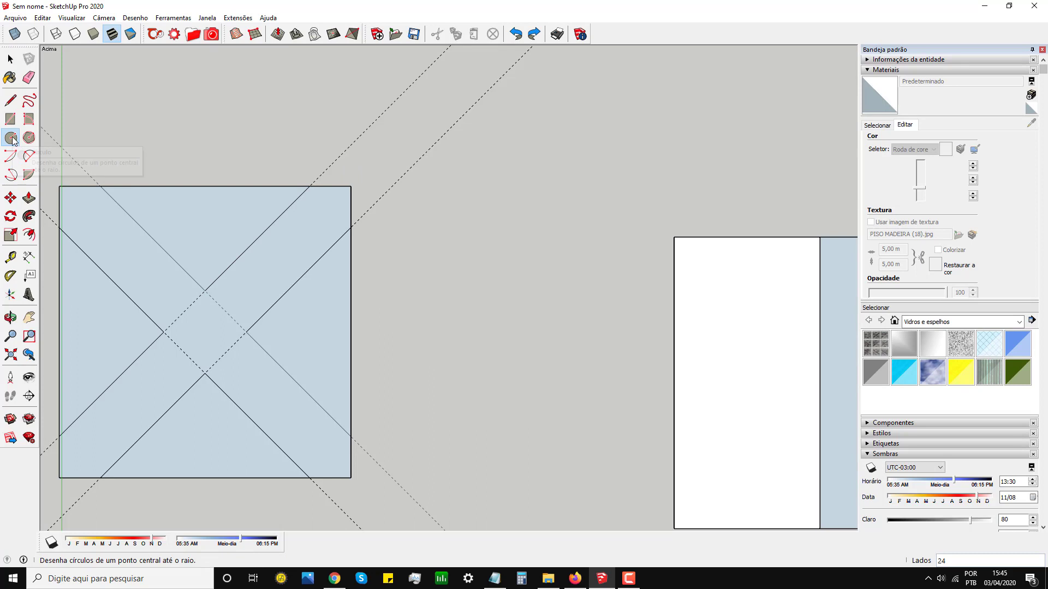
pyautogui.click(350, 186)
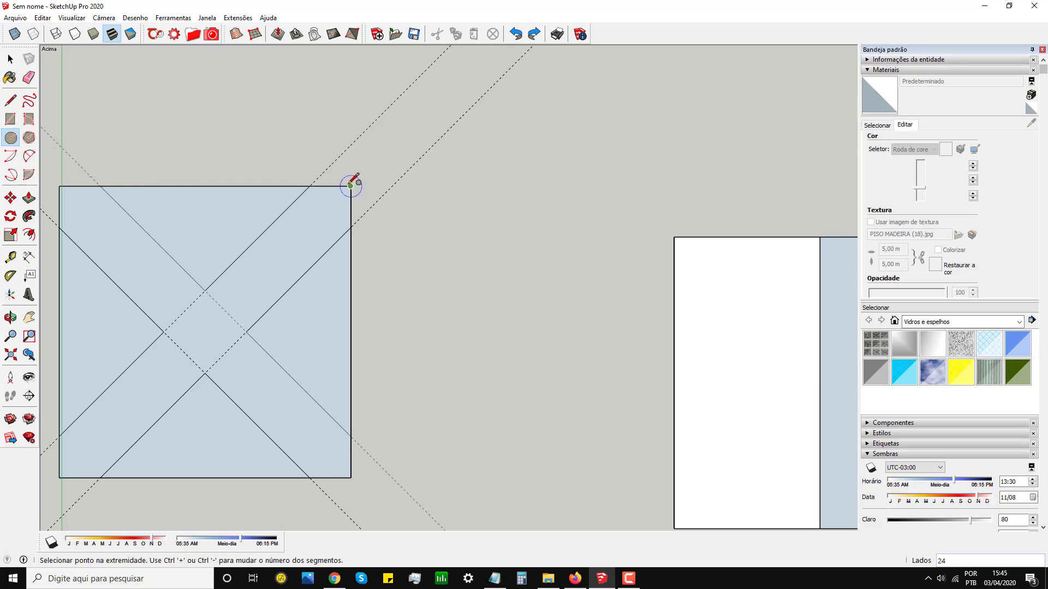
pyautogui.click(380, 197)
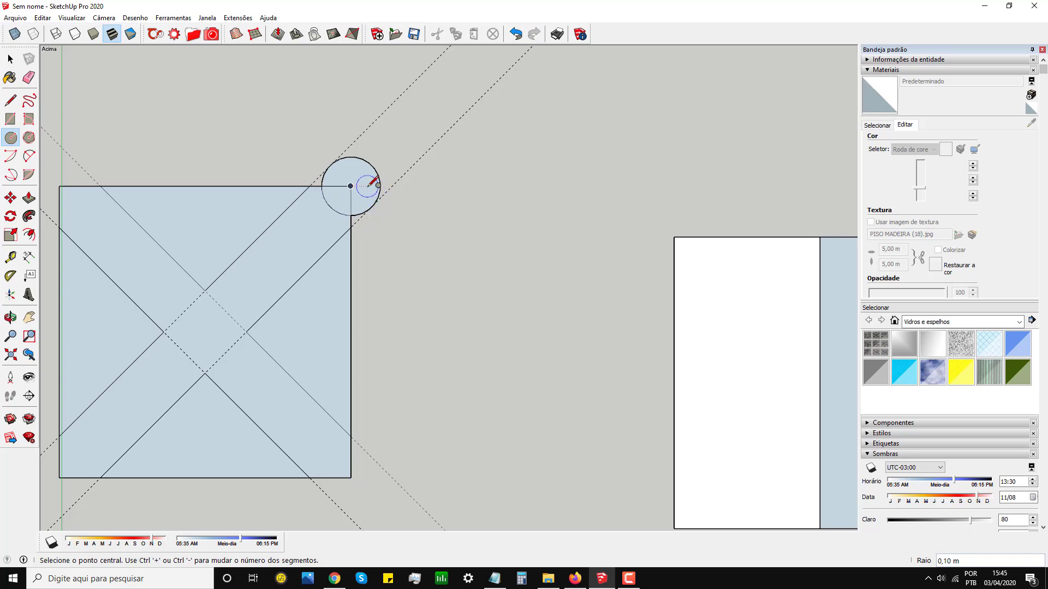
pyautogui.click(9, 60)
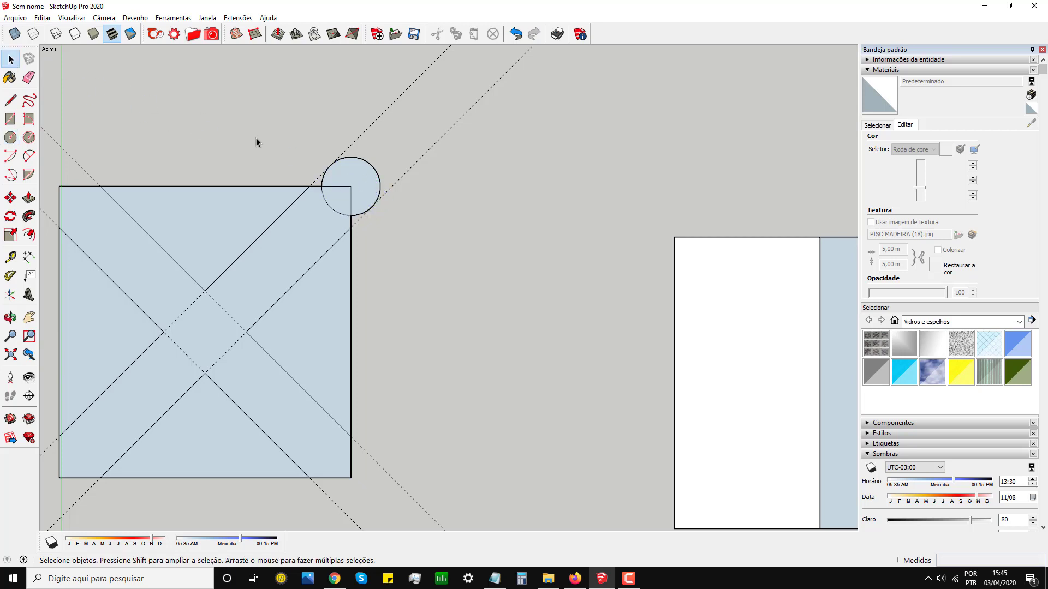
pyautogui.doubleClick(349, 180)
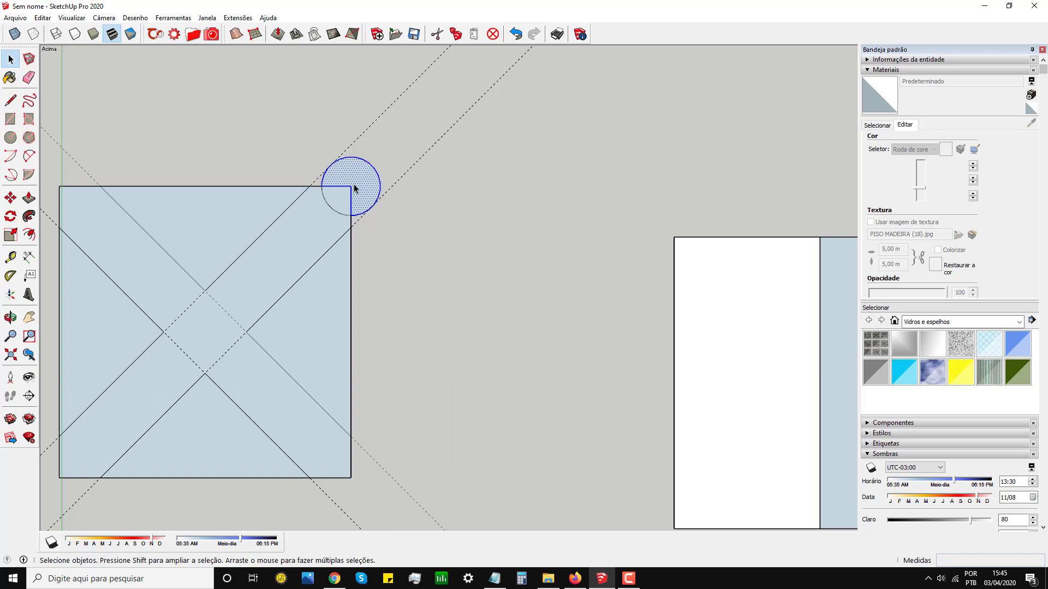
# - Try copying the corner circle along the diagonal with Move and Ctrl, then undo it
pyautogui.click(359, 186)
pyautogui.click(10, 197)
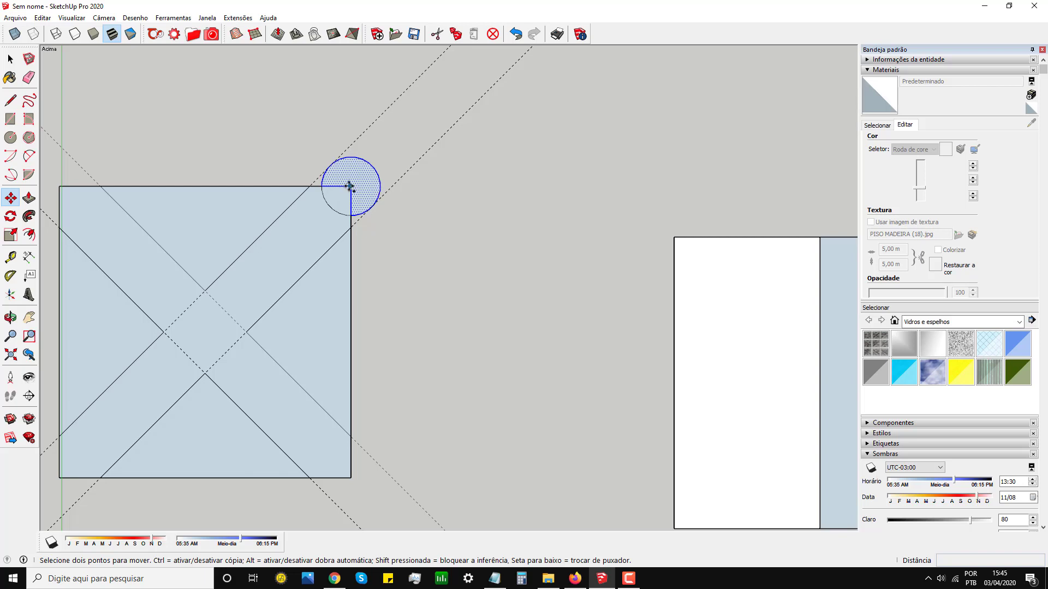
pyautogui.click(350, 186)
pyautogui.press('ctrl')
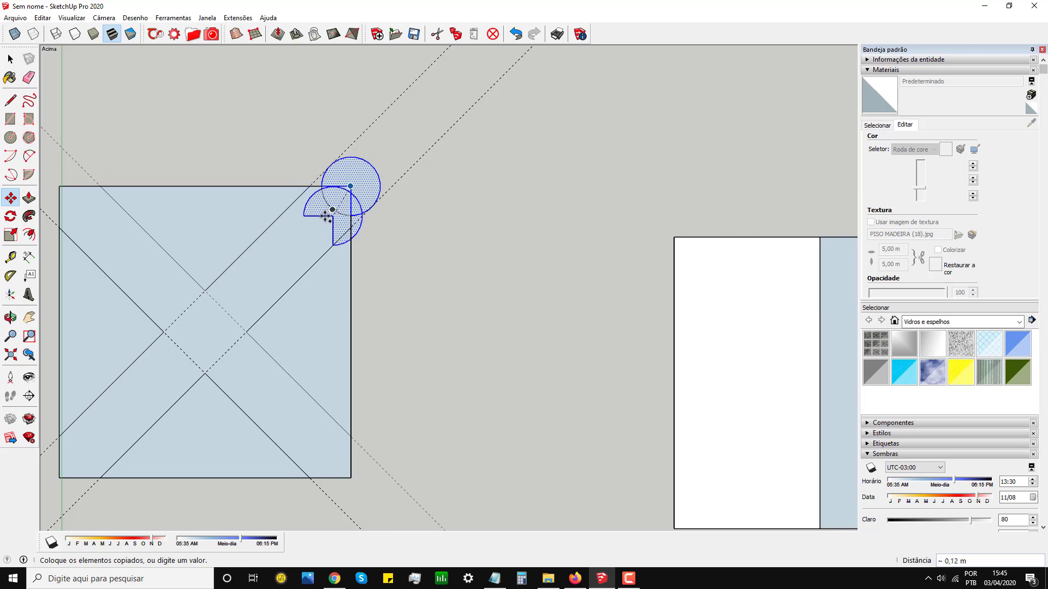
pyautogui.click(324, 216)
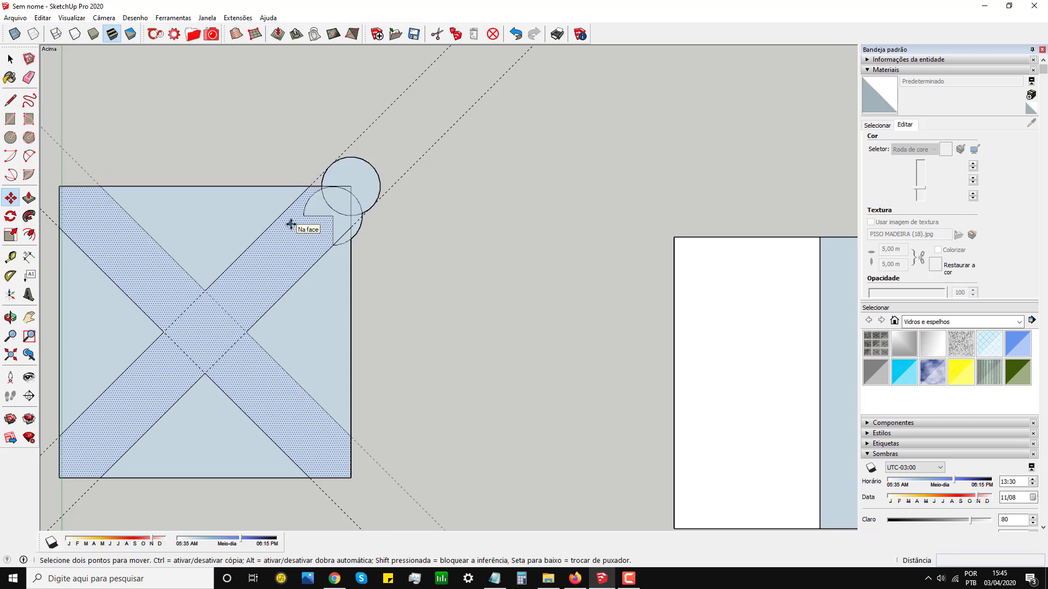
pyautogui.scroll(3, 290, 224)
pyautogui.hotkey('ctrl', 'z')
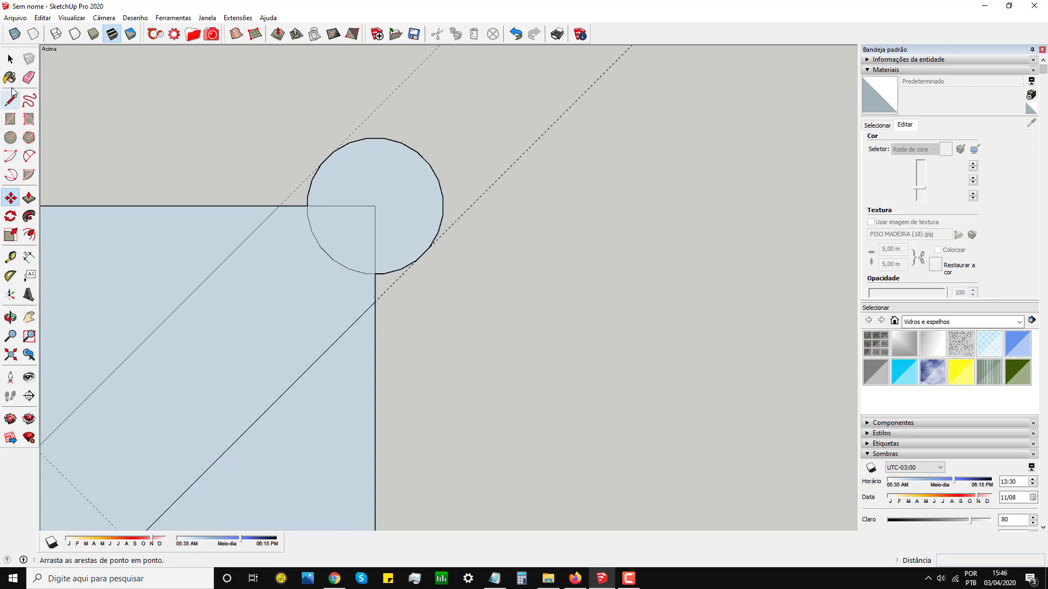
# - Select the whole circle and copy it inward along the diagonal
pyautogui.press('space')
pyautogui.click(406, 178)
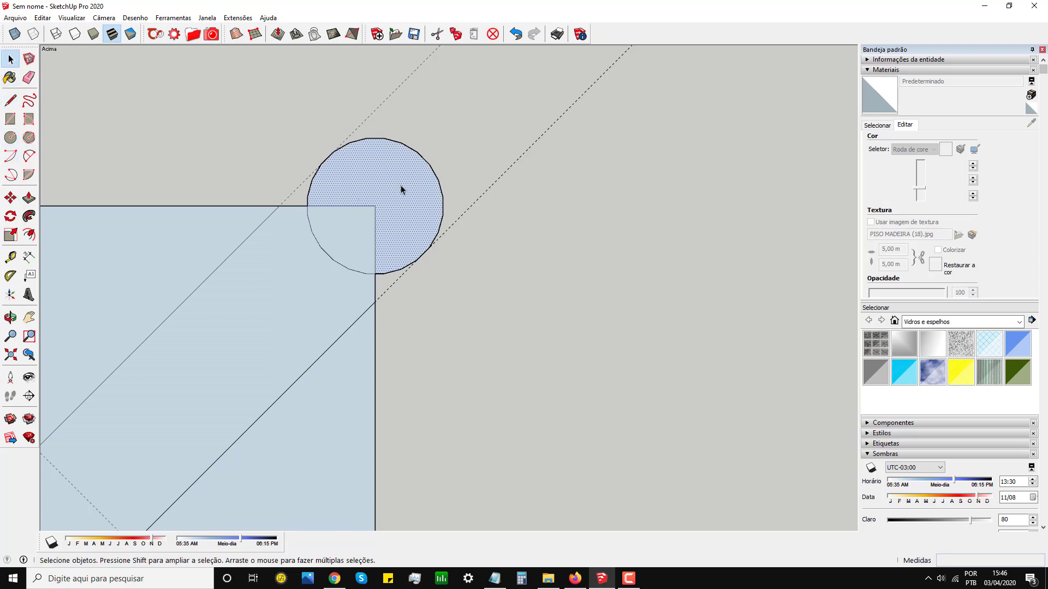
pyautogui.doubleClick(401, 186)
pyautogui.click(10, 198)
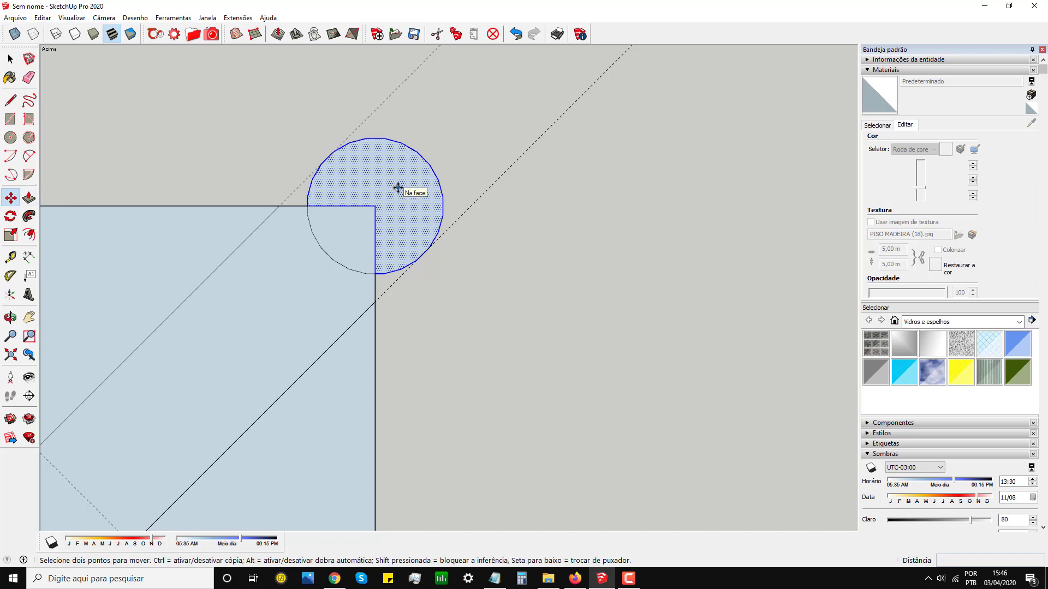
pyautogui.press('ctrl')
pyautogui.click(392, 192)
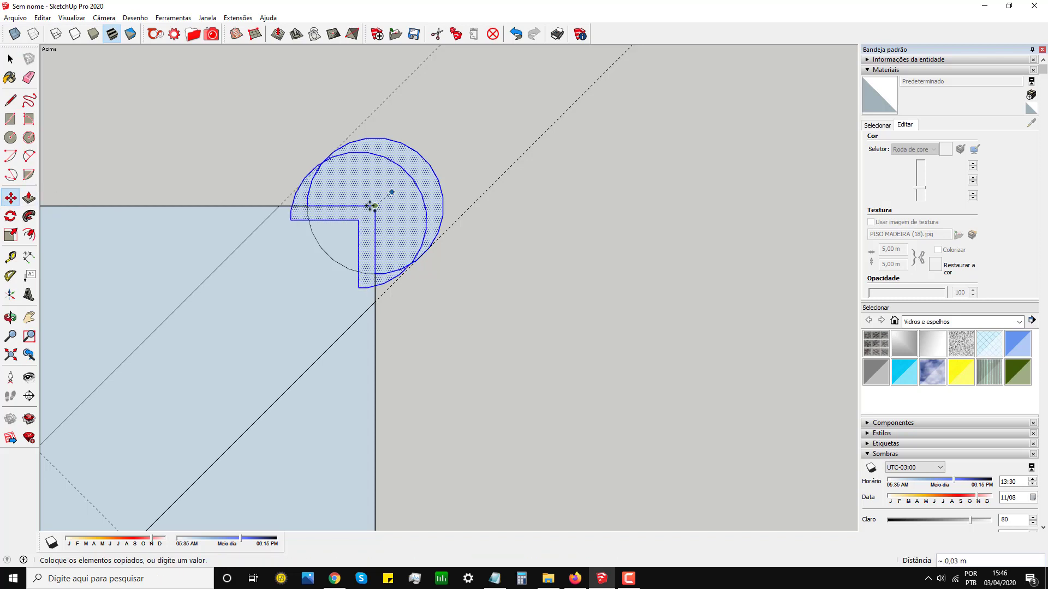
pyautogui.click(343, 242)
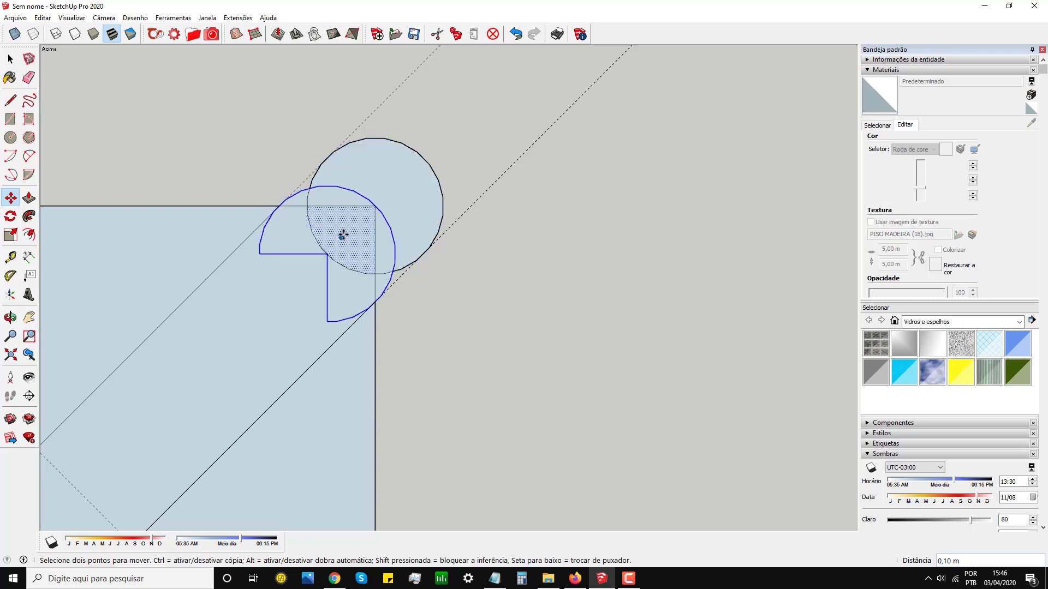
pyautogui.scroll(-1, 448, 169)
pyautogui.scroll(-1, 451, 187)
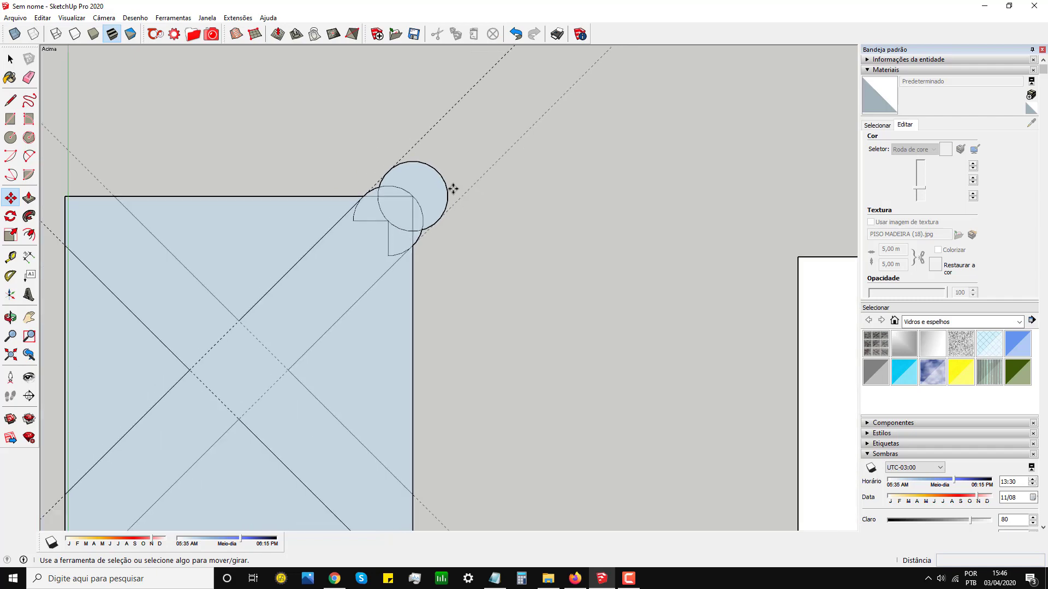
pyautogui.scroll(-1, 450, 186)
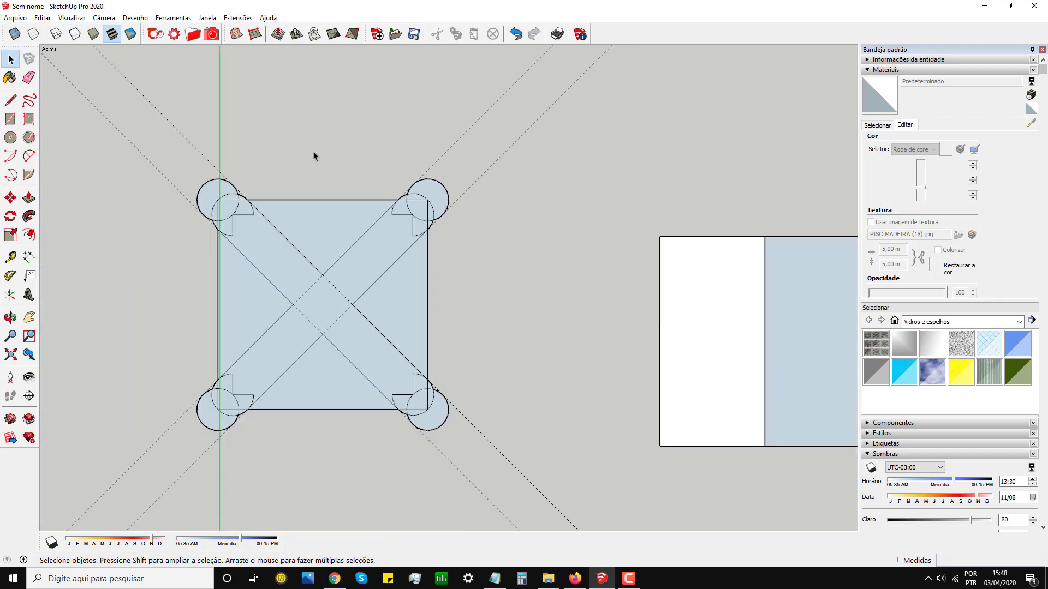
# - Erase both diagonal guide lines
pyautogui.scroll(-1, 313, 151)
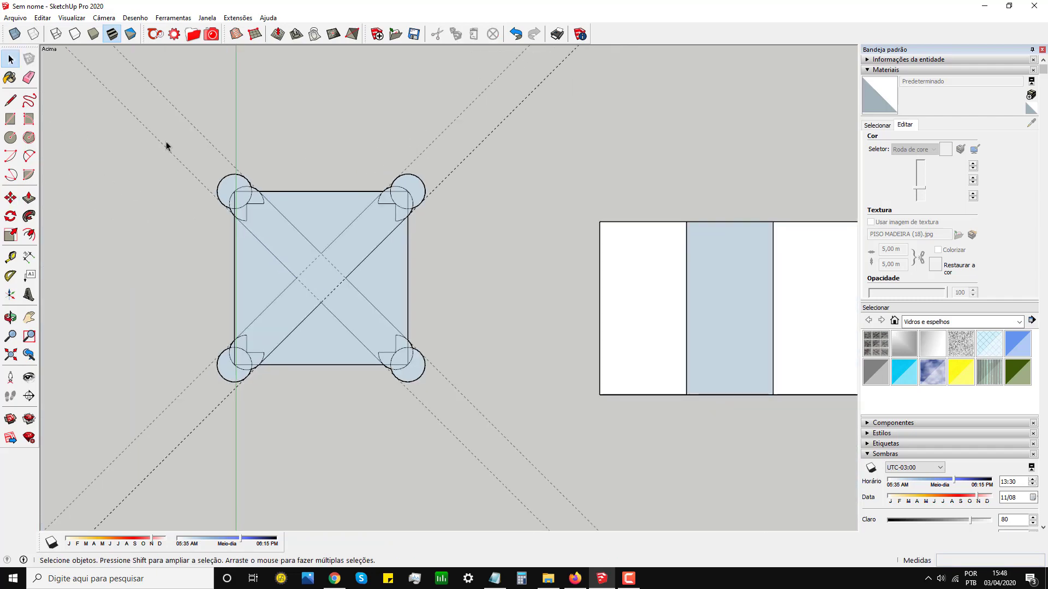
pyautogui.press('e')
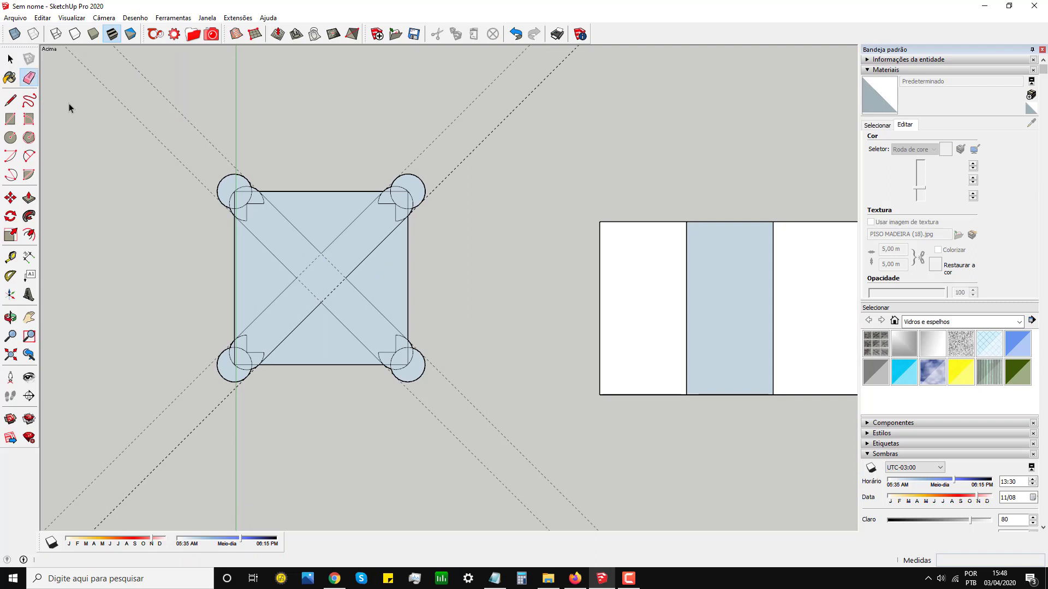
pyautogui.moveTo(162, 154); pyautogui.dragTo(187, 123)
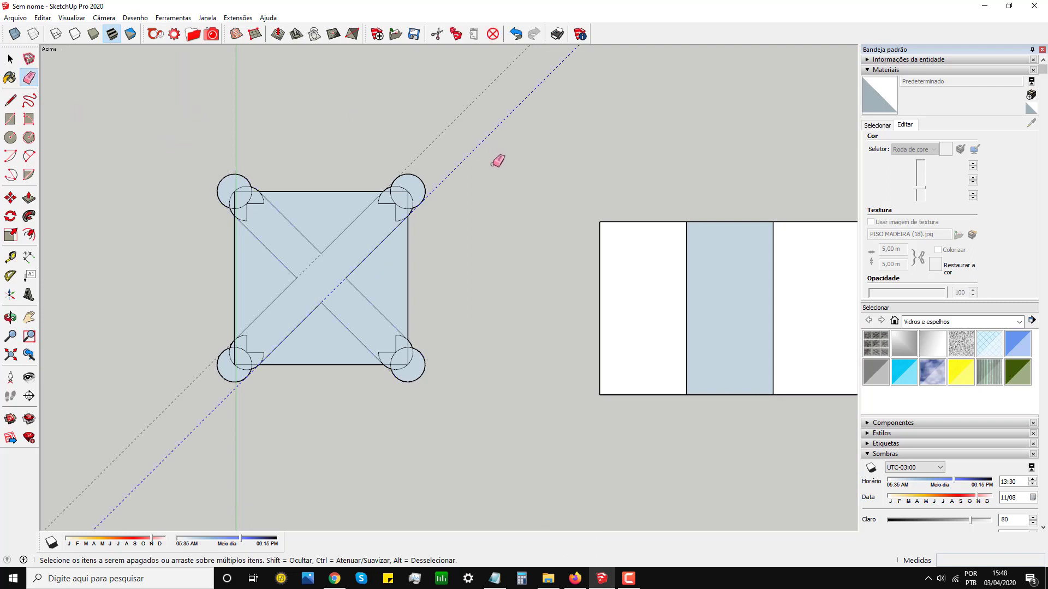
pyautogui.moveTo(472, 187); pyautogui.dragTo(423, 145)
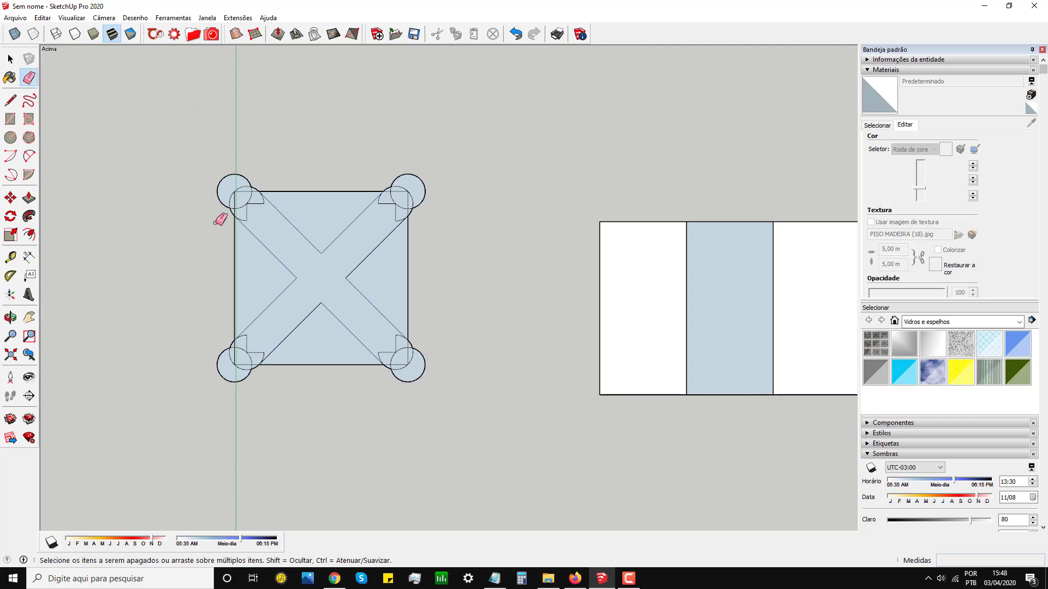
# - Remove the stray arcs from the four corner circles
pyautogui.scroll(2, 246, 219)
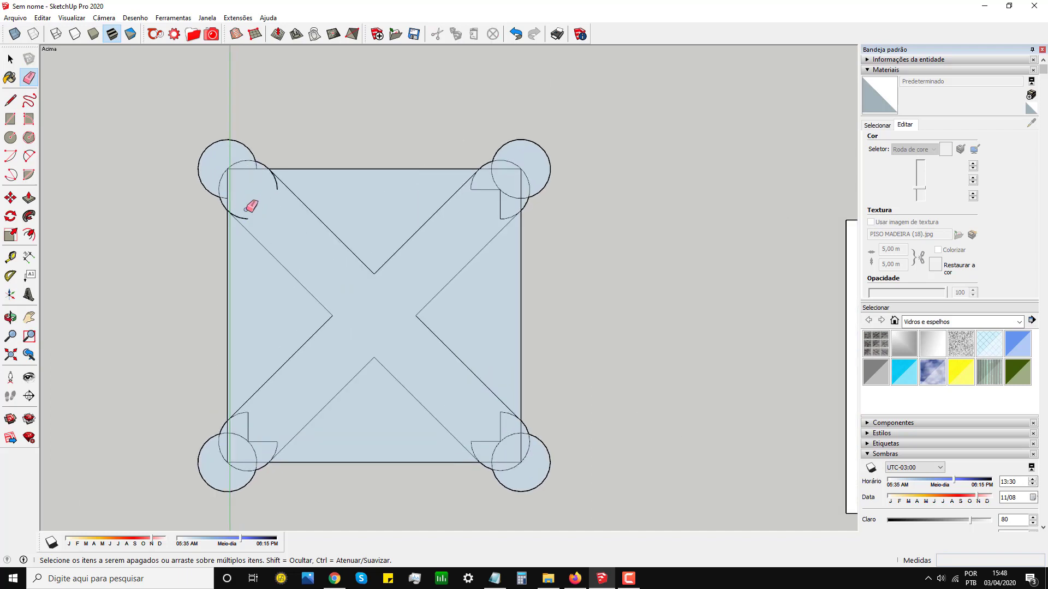
pyautogui.moveTo(242, 216); pyautogui.dragTo(271, 195)
pyautogui.moveTo(259, 154)
pyautogui.mouseDown()
pyautogui.moveTo(235, 143)
pyautogui.moveTo(276, 133)
pyautogui.mouseUp()
pyautogui.moveTo(550, 170); pyautogui.dragTo(530, 142)
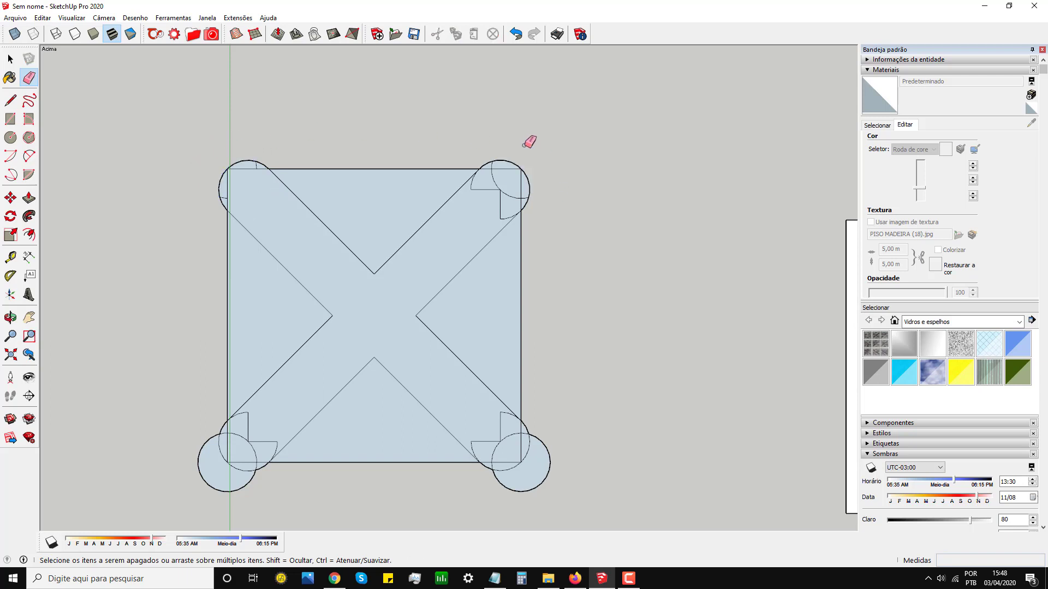
pyautogui.scroll(-3, 508, 145)
pyautogui.moveTo(511, 346); pyautogui.dragTo(534, 310)
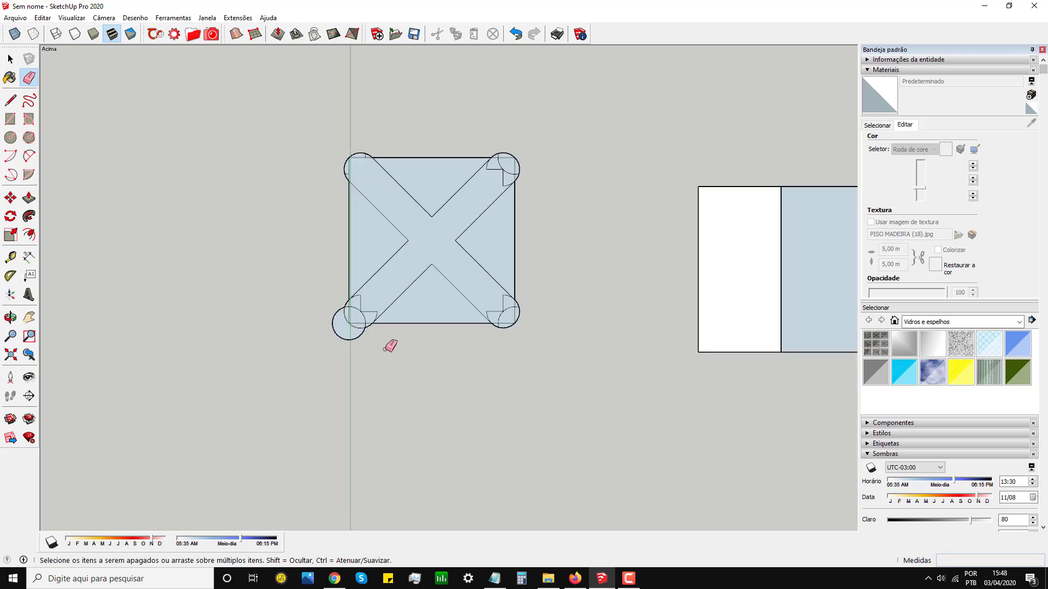
pyautogui.moveTo(360, 341); pyautogui.dragTo(331, 300)
pyautogui.scroll(3, 367, 322)
pyautogui.scroll(2, 355, 298)
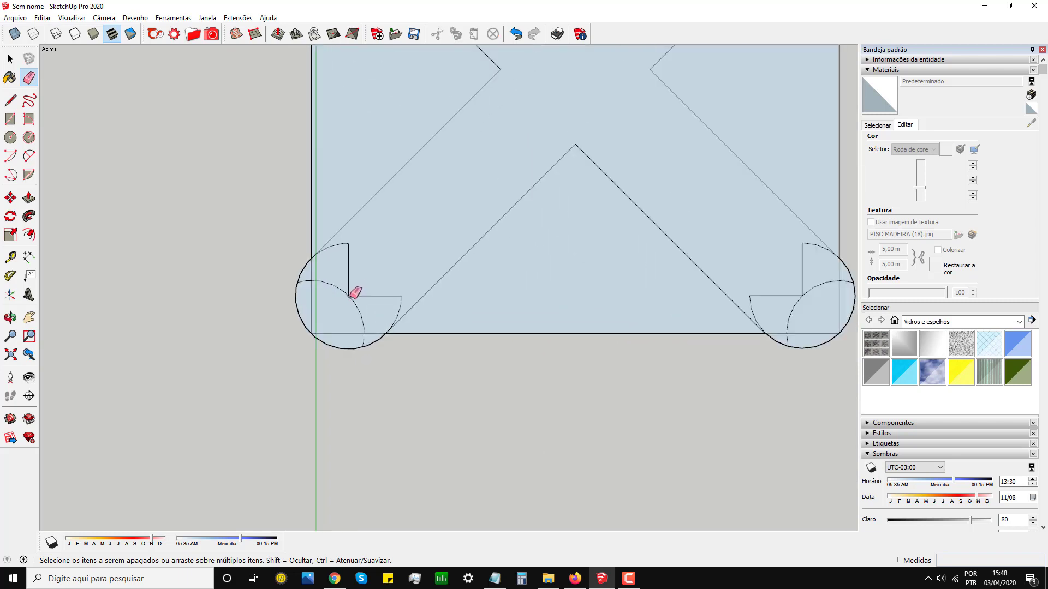
# - Erase the leftover edges and inner arc inside the bottom-left circle
pyautogui.click(349, 296)
pyautogui.click(348, 295)
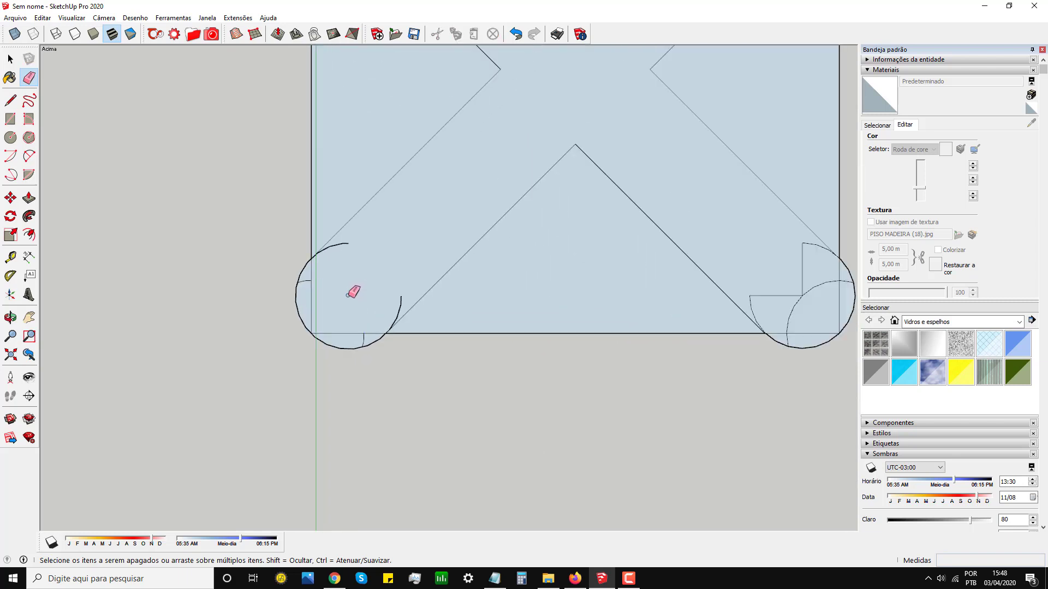
pyautogui.click(347, 243)
pyautogui.click(308, 281)
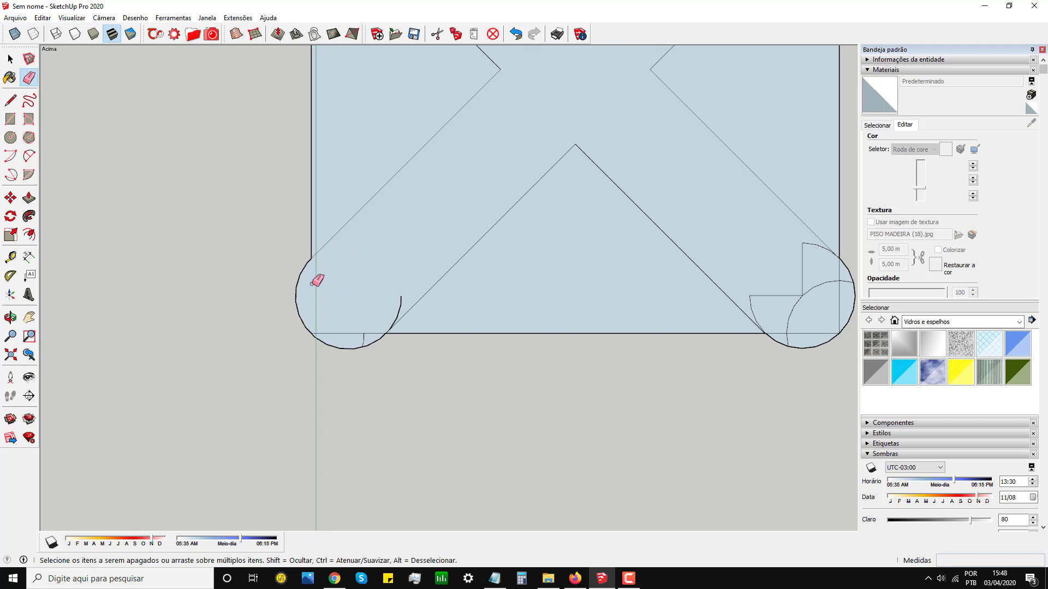
pyautogui.click(362, 335)
pyautogui.moveTo(362, 333); pyautogui.dragTo(399, 315)
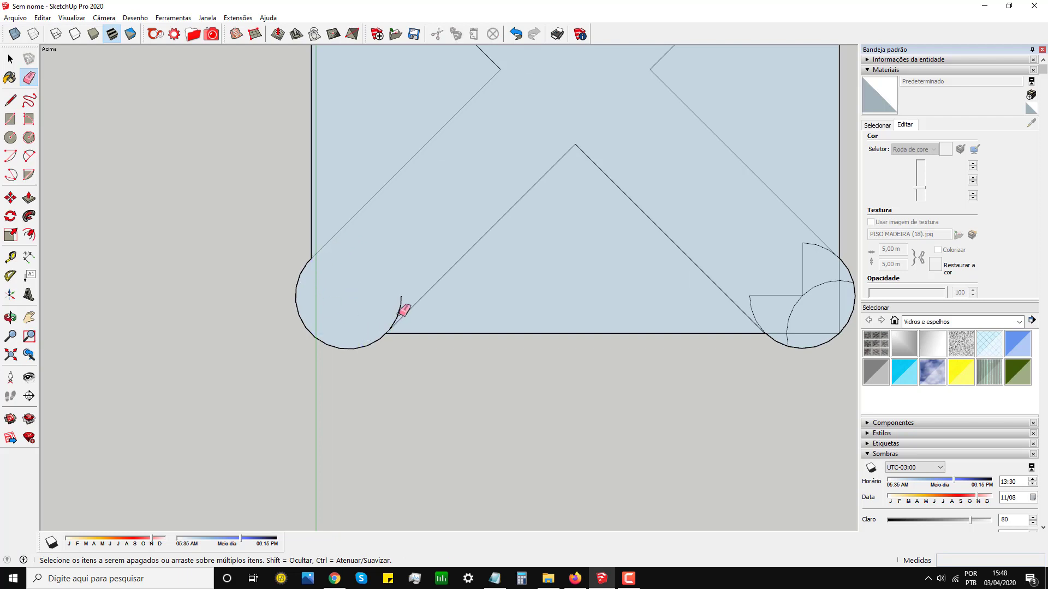
pyautogui.scroll(-3, 276, 333)
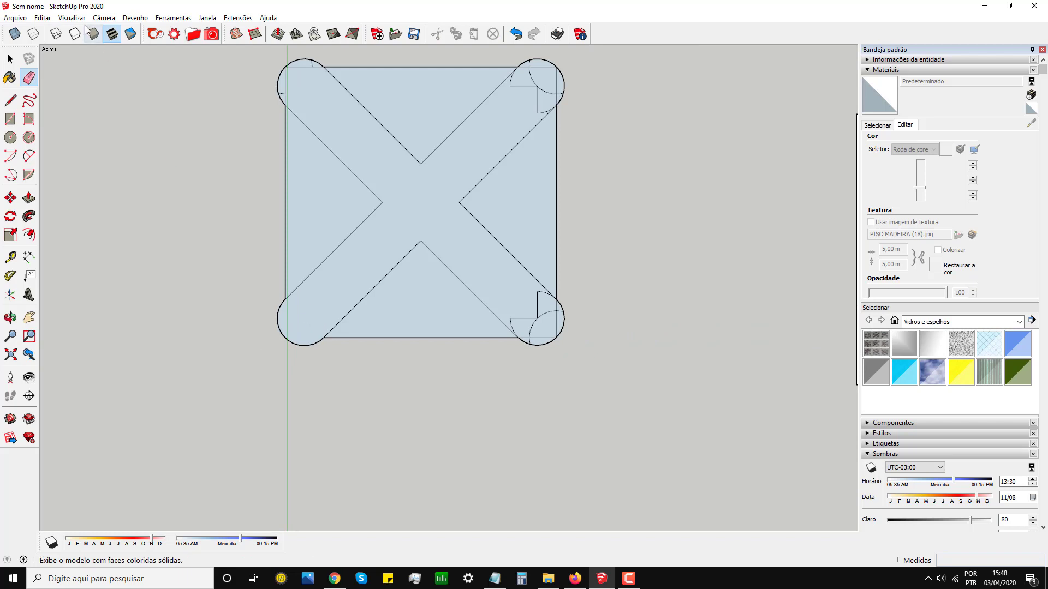
# - In Wireframe, erase the square's right, bottom, left and top edges
pyautogui.click(54, 35)
pyautogui.moveTo(527, 319)
pyautogui.mouseDown()
pyautogui.moveTo(555, 329)
pyautogui.moveTo(521, 333)
pyautogui.moveTo(482, 302)
pyautogui.mouseUp()
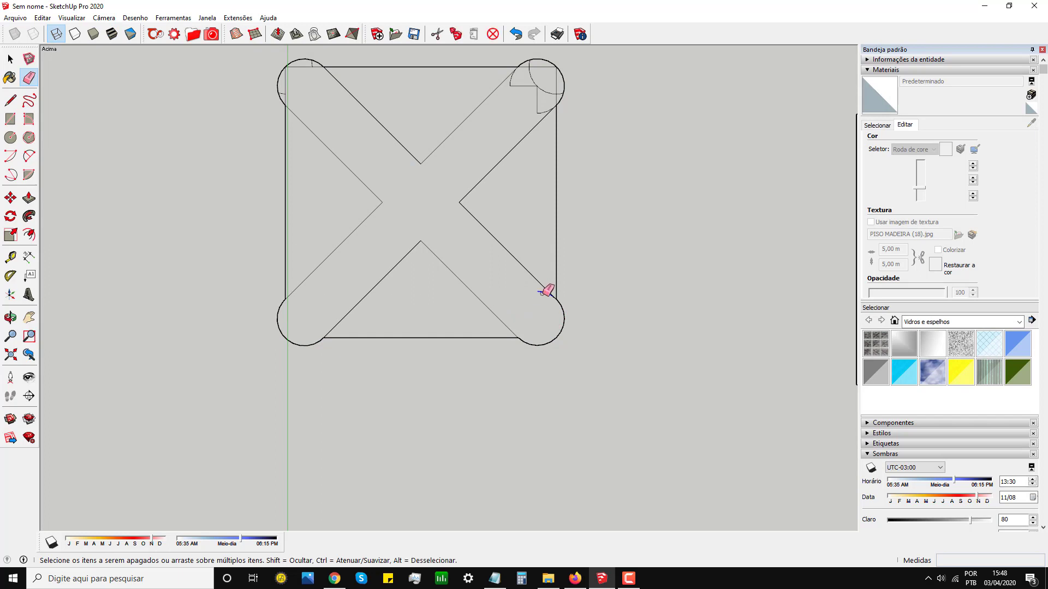
pyautogui.click(557, 276)
pyautogui.moveTo(436, 334); pyautogui.dragTo(340, 311)
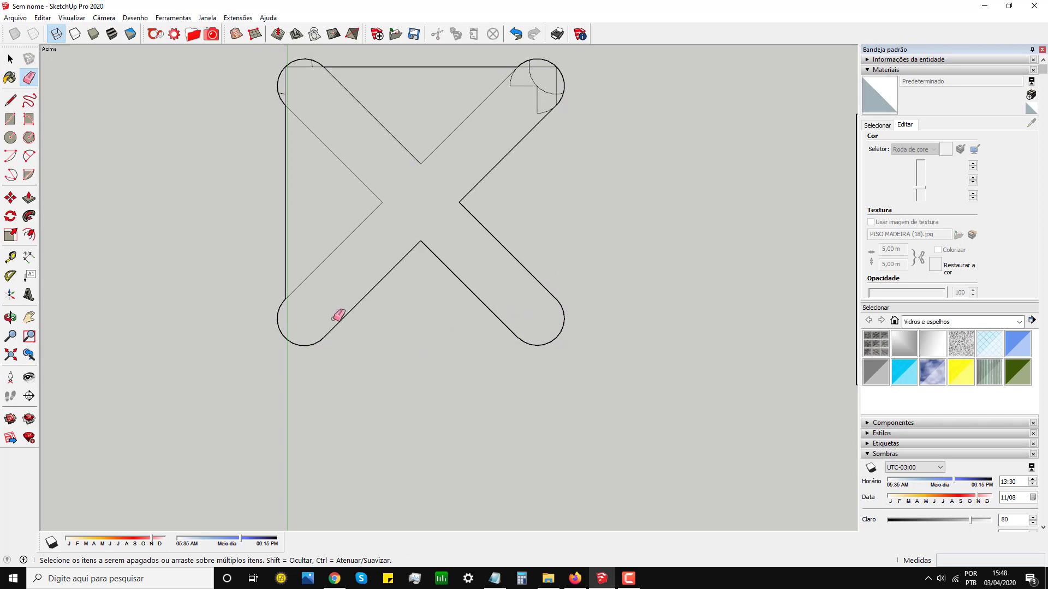
pyautogui.moveTo(275, 217); pyautogui.dragTo(299, 175)
pyautogui.scroll(-2, 320, 309)
pyautogui.scroll(1, 349, 337)
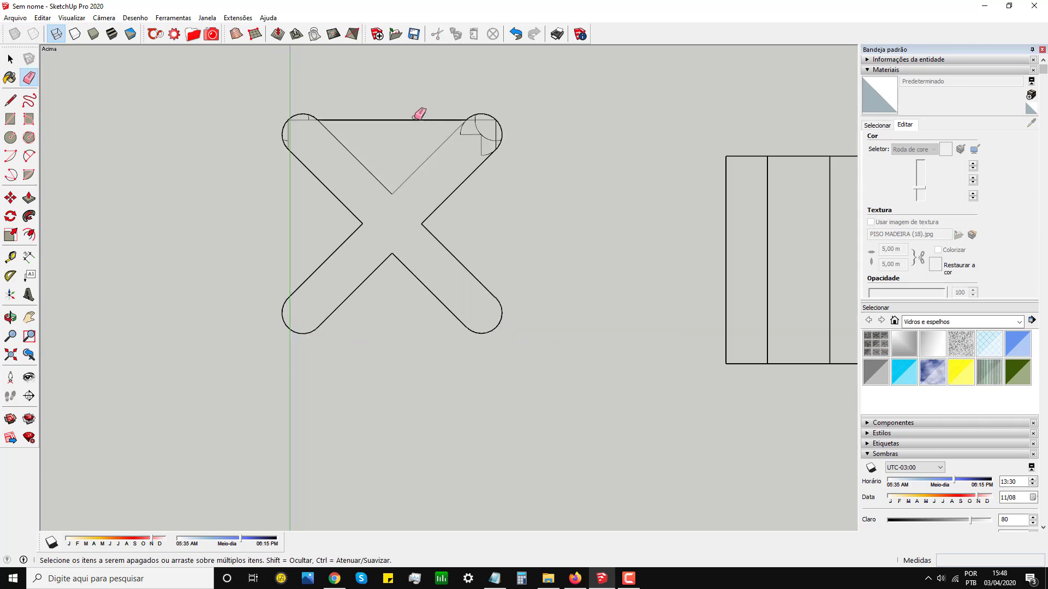
pyautogui.scroll(3, 417, 109)
pyautogui.moveTo(379, 120)
pyautogui.mouseDown()
pyautogui.moveTo(191, 128)
pyautogui.moveTo(219, 121)
pyautogui.mouseUp()
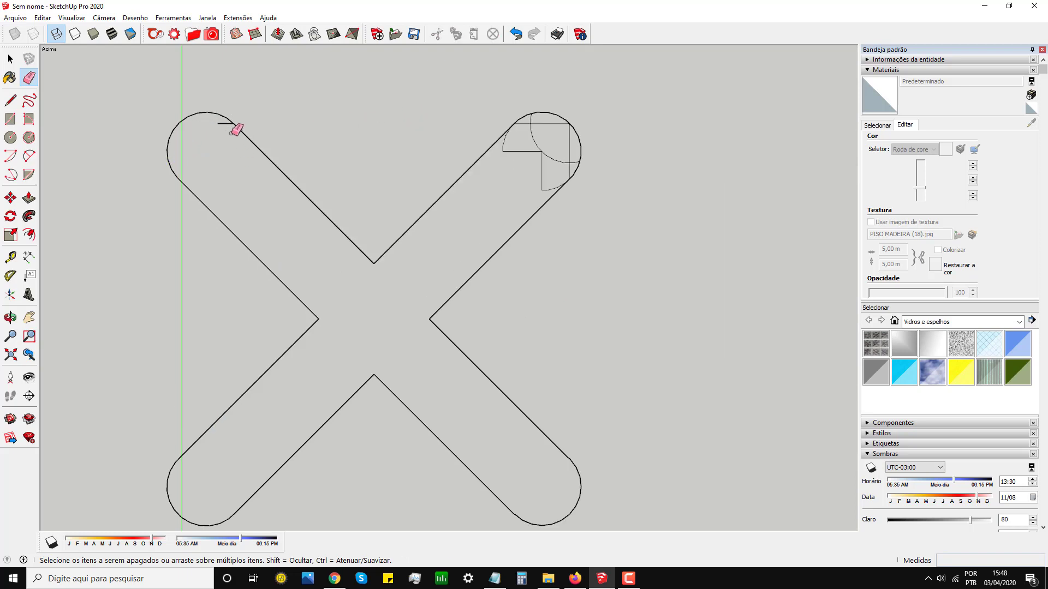
# - Erase the leftover edges in the upper-right arm end and return to Shaded
pyautogui.moveTo(536, 175); pyautogui.dragTo(575, 143)
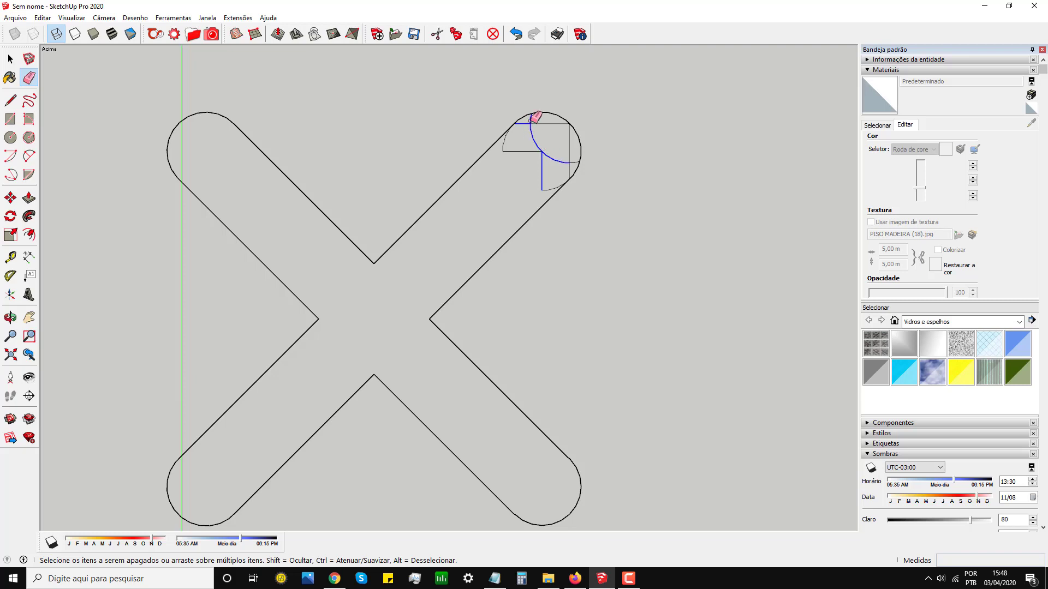
pyautogui.moveTo(549, 193); pyautogui.dragTo(514, 143)
pyautogui.moveTo(571, 165); pyautogui.dragTo(536, 167)
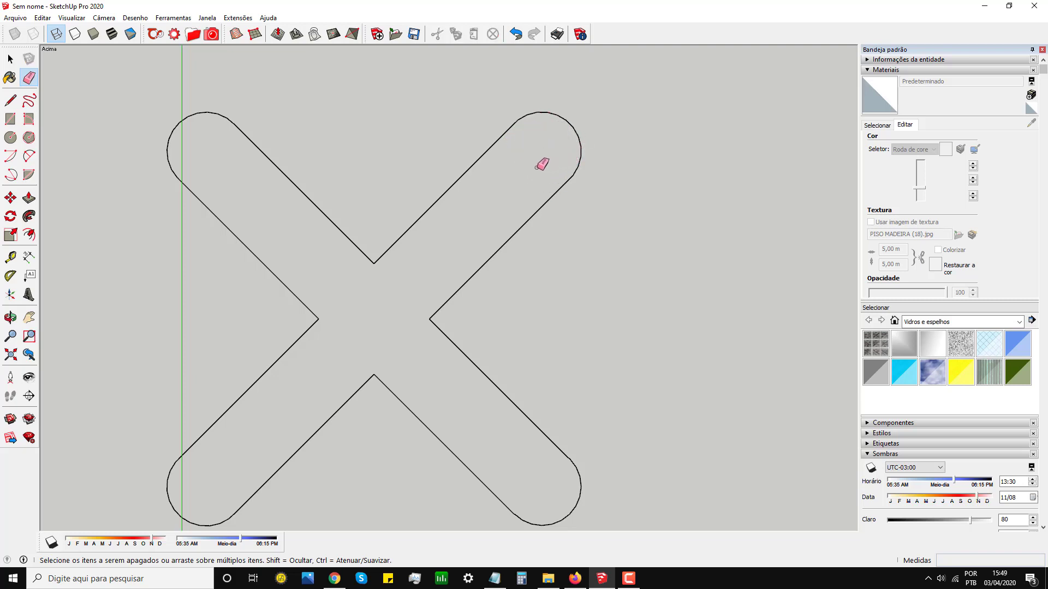
pyautogui.click(93, 34)
# - Switch to perspective and orbit to view the X face and stairs obliquely
pyautogui.scroll(-2, 449, 238)
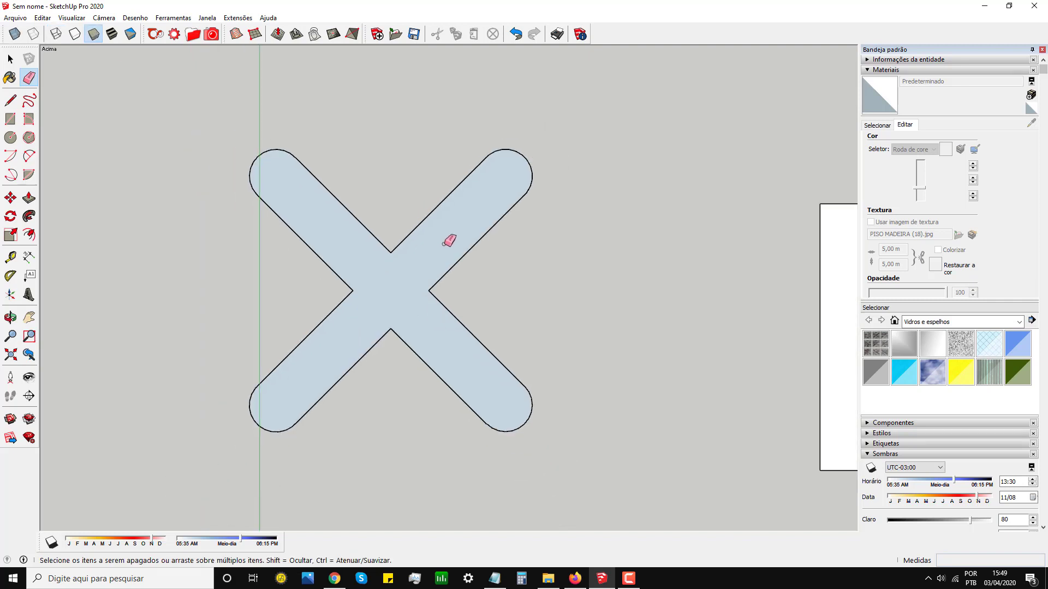
pyautogui.scroll(-2, 425, 262)
pyautogui.scroll(-1, 425, 263)
pyautogui.moveTo(425, 263); pyautogui.dragTo(425, 263, button='middle')
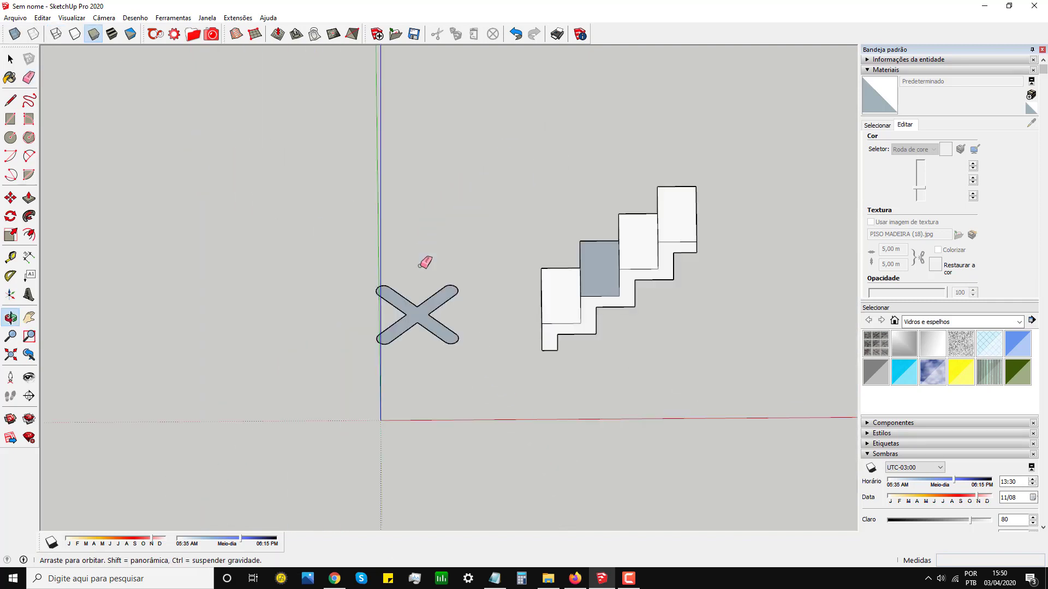
pyautogui.click(11, 58)
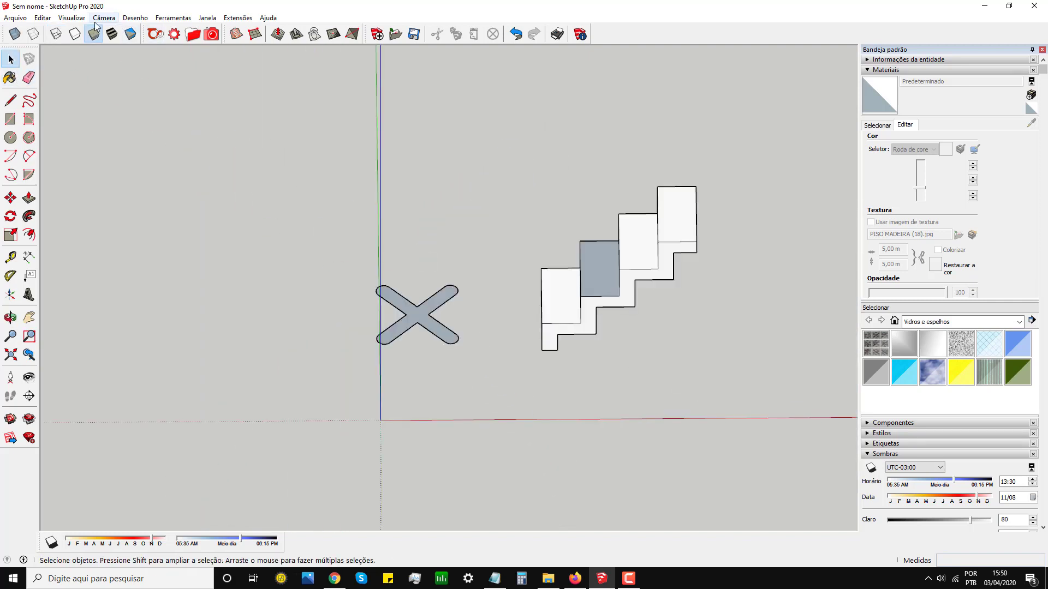
pyautogui.click(74, 19)
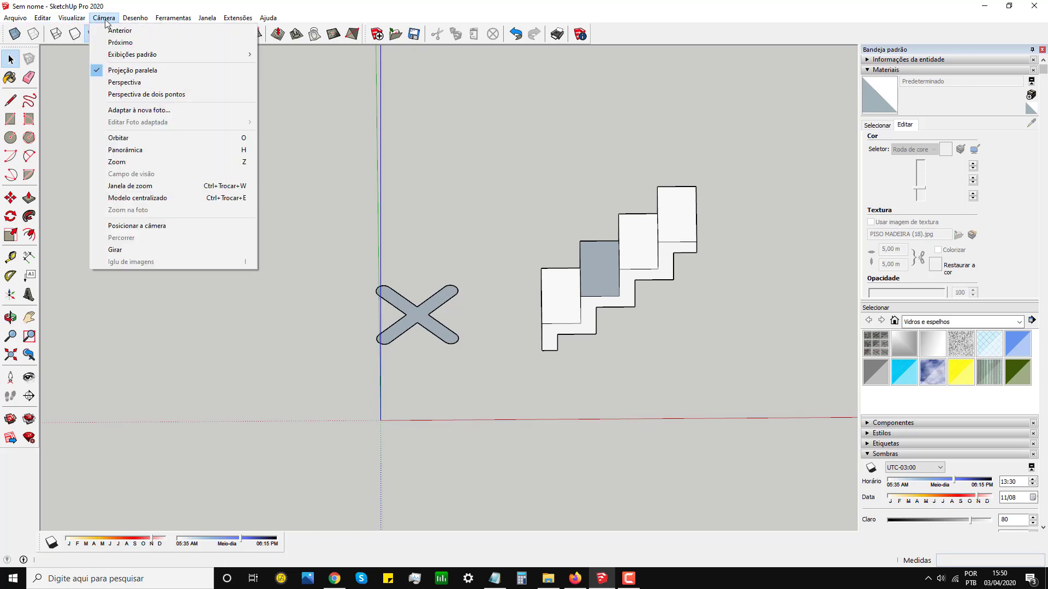
pyautogui.click(119, 81)
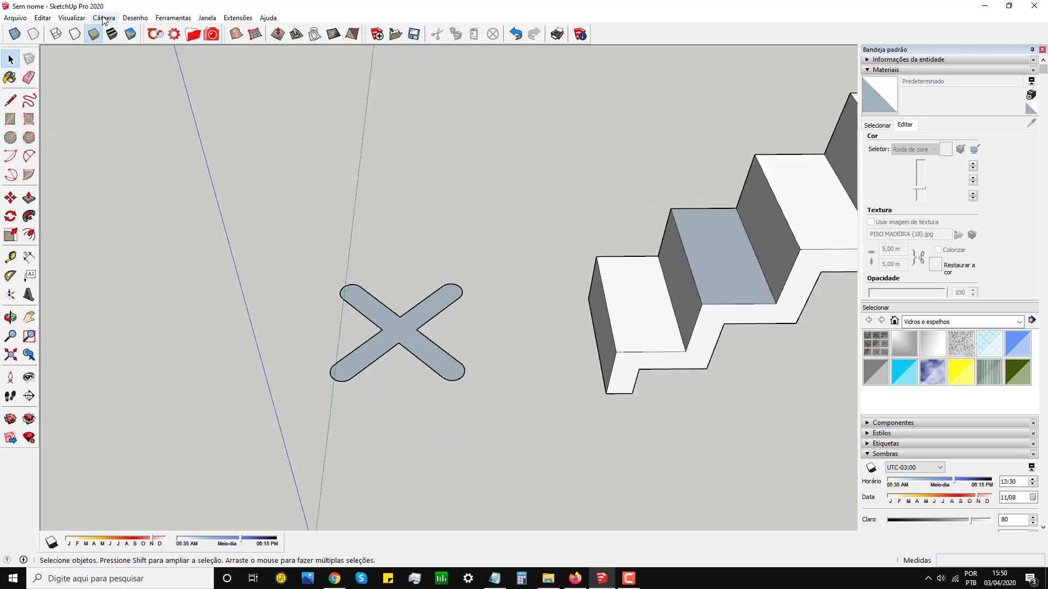
pyautogui.scroll(-3, 185, 233)
pyautogui.click(10, 317)
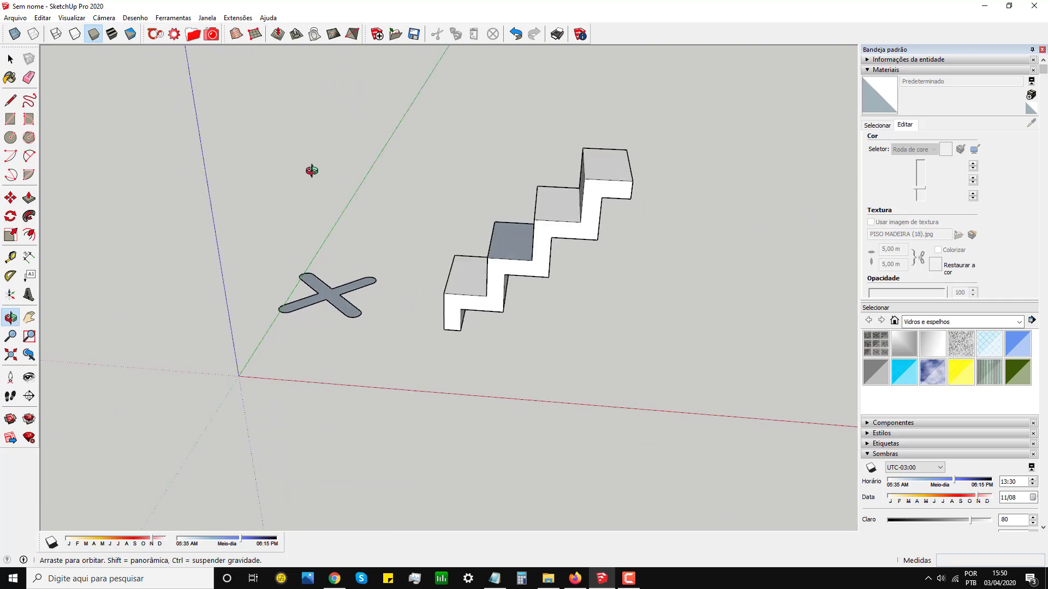